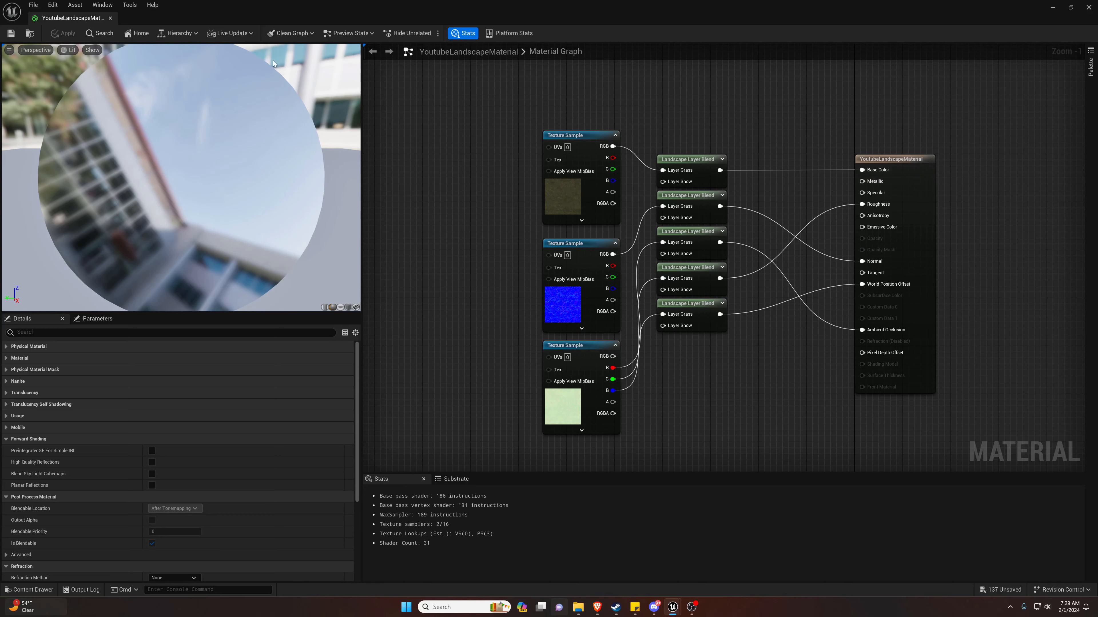
- Close the LandscapeTest material without applying its changes and return to the ThirdPersonMap level
drag(62, 16, 198, 19)
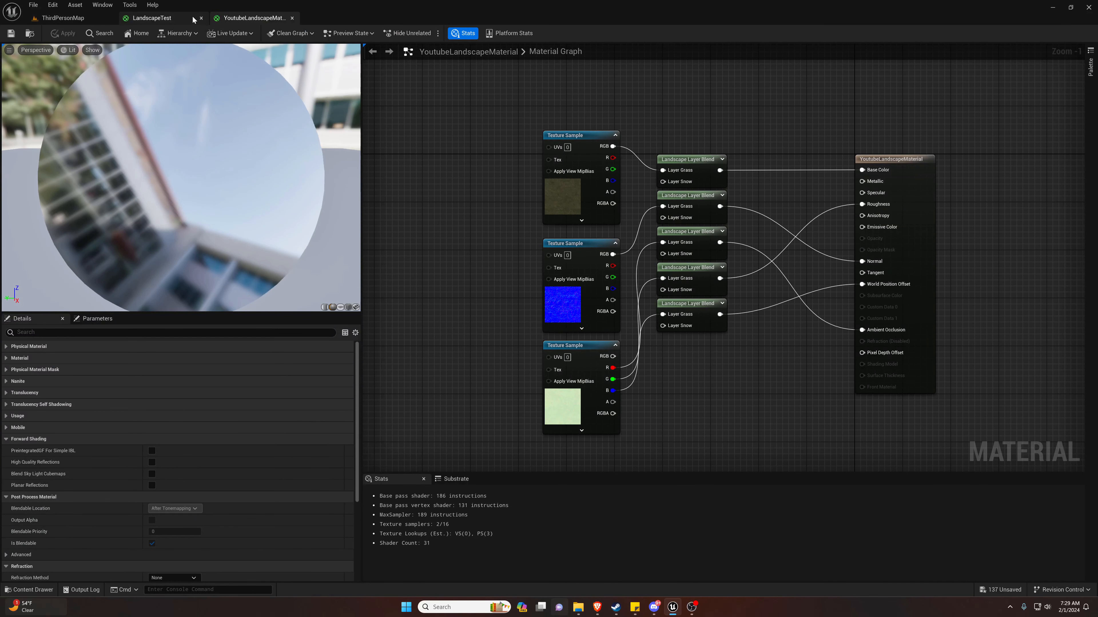
click(201, 18)
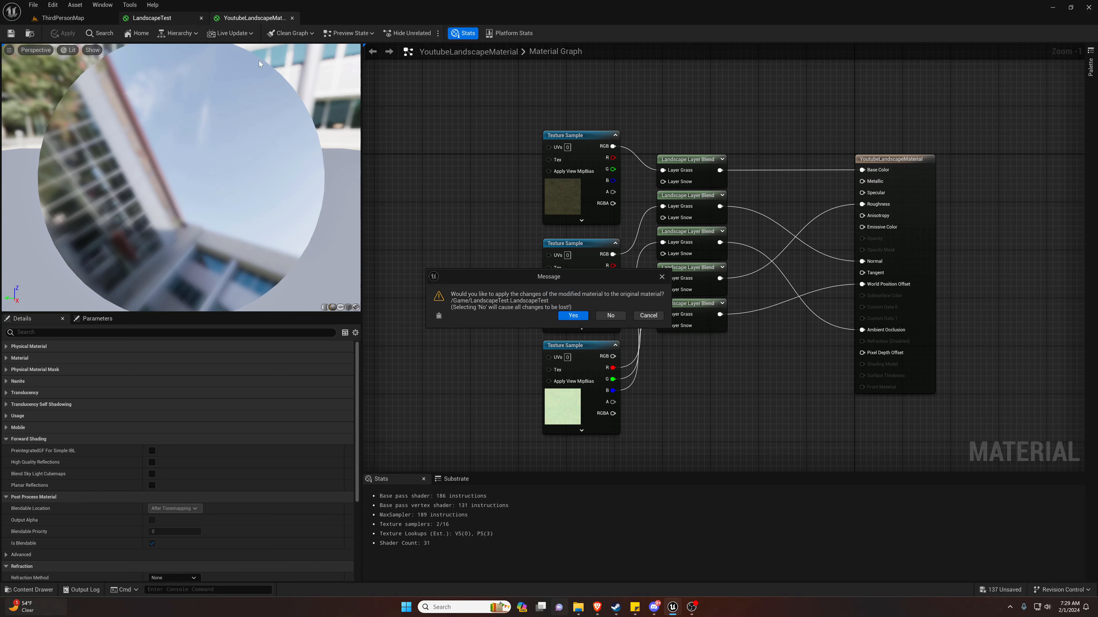
click(613, 319)
click(78, 20)
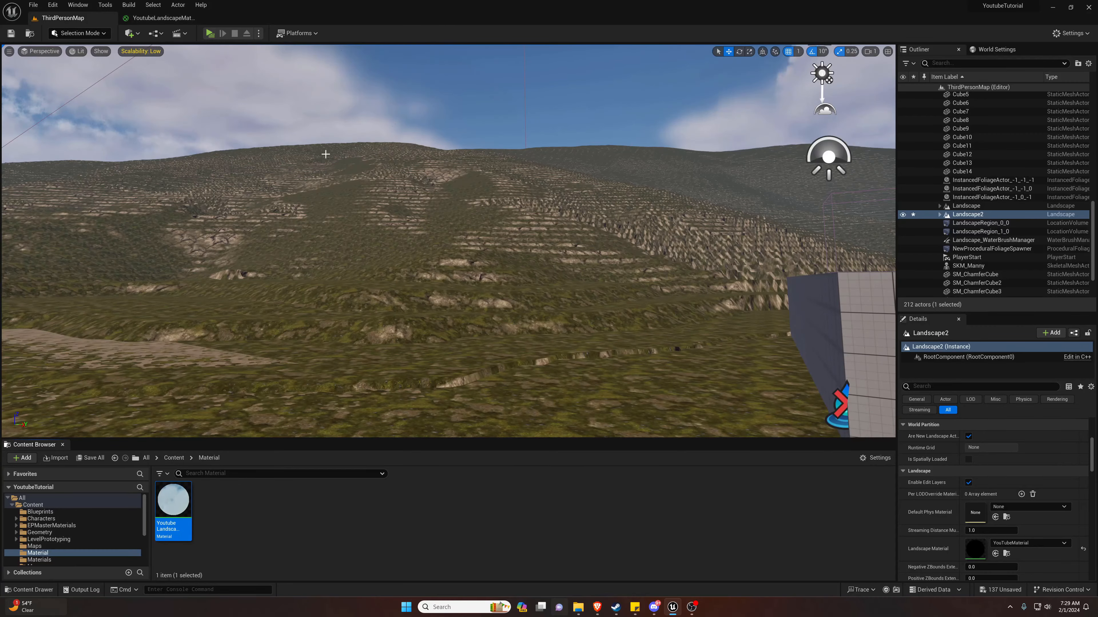
- Assign YoutubeLandscapeMaterial as the landscape material of Landscape2
right_drag(326, 154, 361, 142)
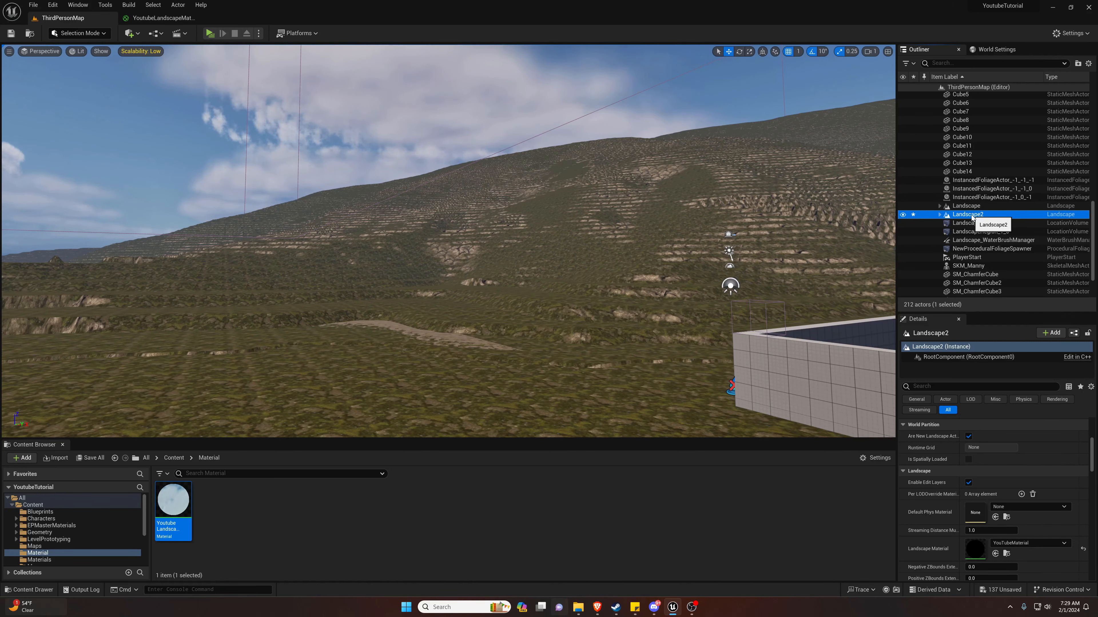
right_drag(604, 218, 576, 218)
click(1050, 544)
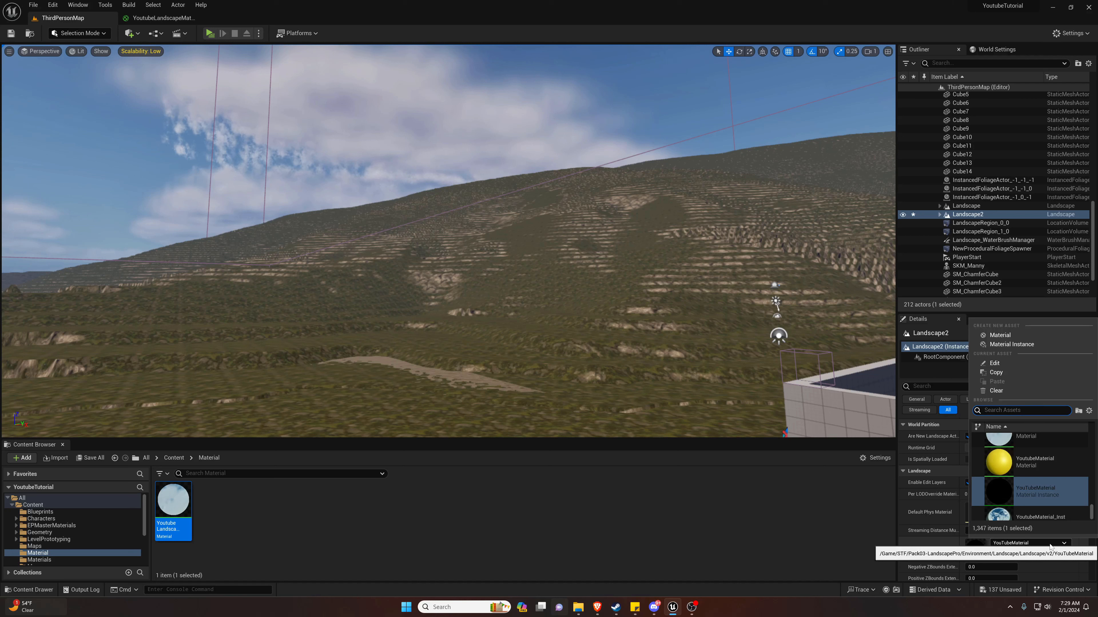
scroll(1043, 479, up, 1)
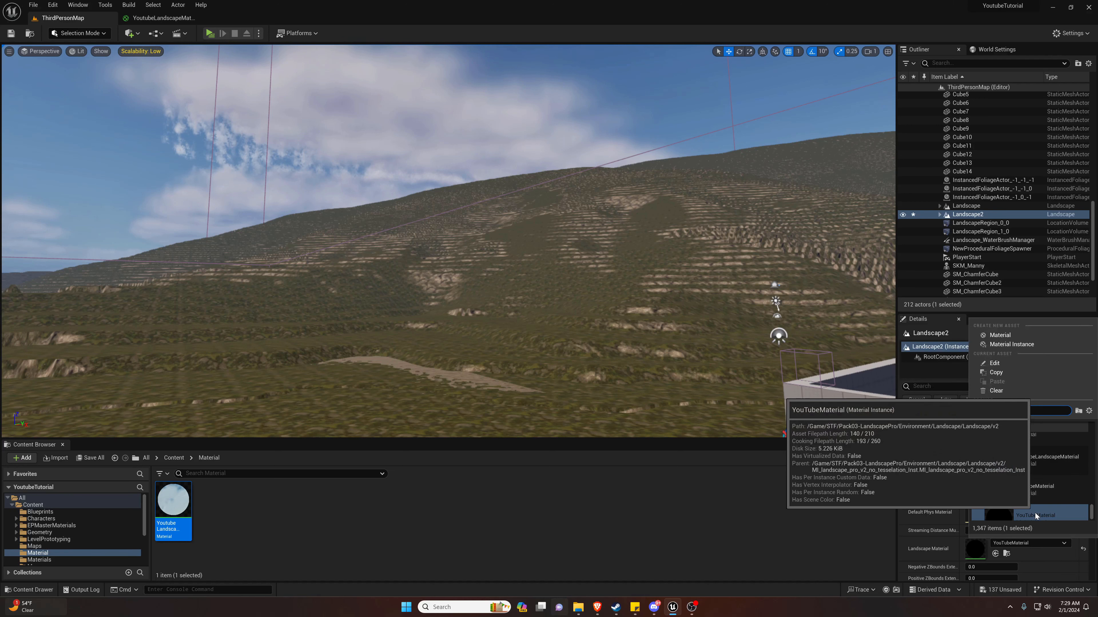
click(1042, 459)
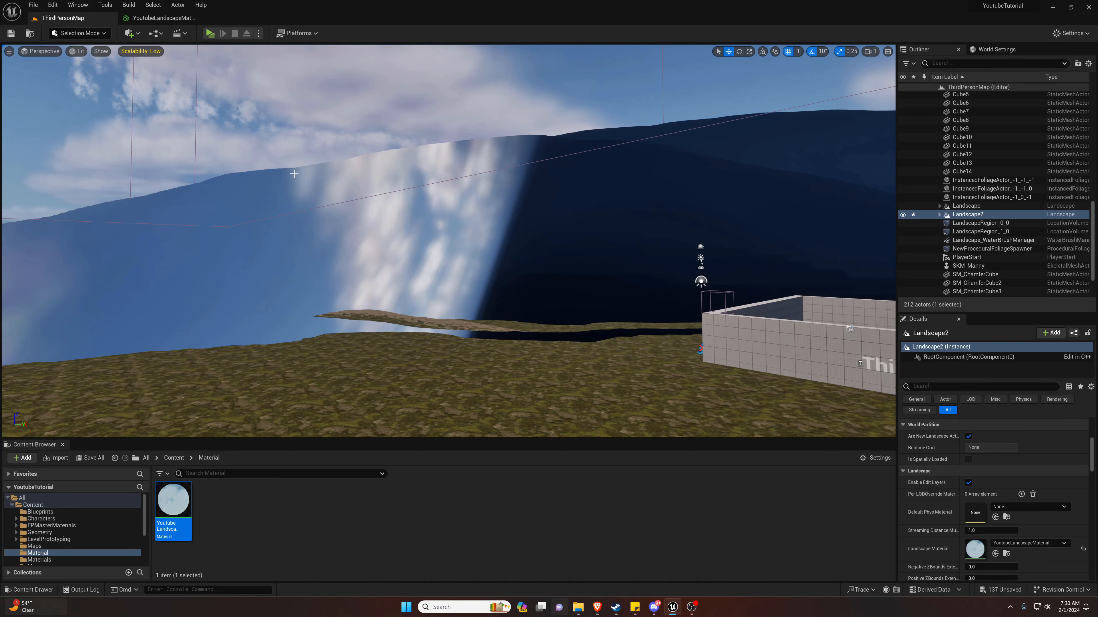
- Switch to landscape painting and create layer info objects for the Grass and Snow target layers, keeping the suggested names and folder
click(76, 34)
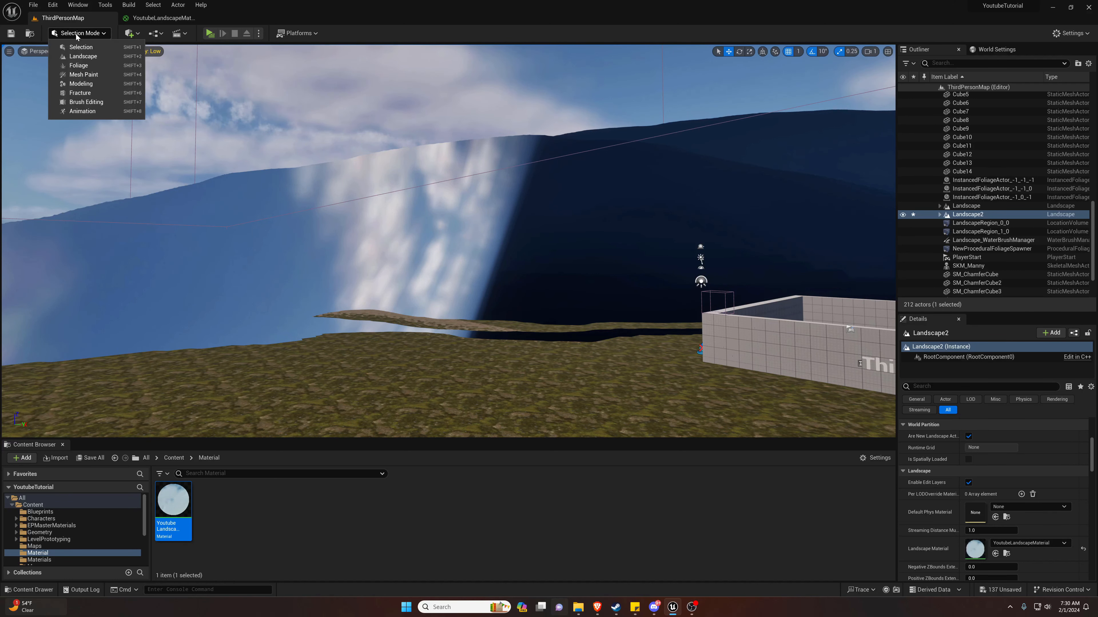
click(82, 57)
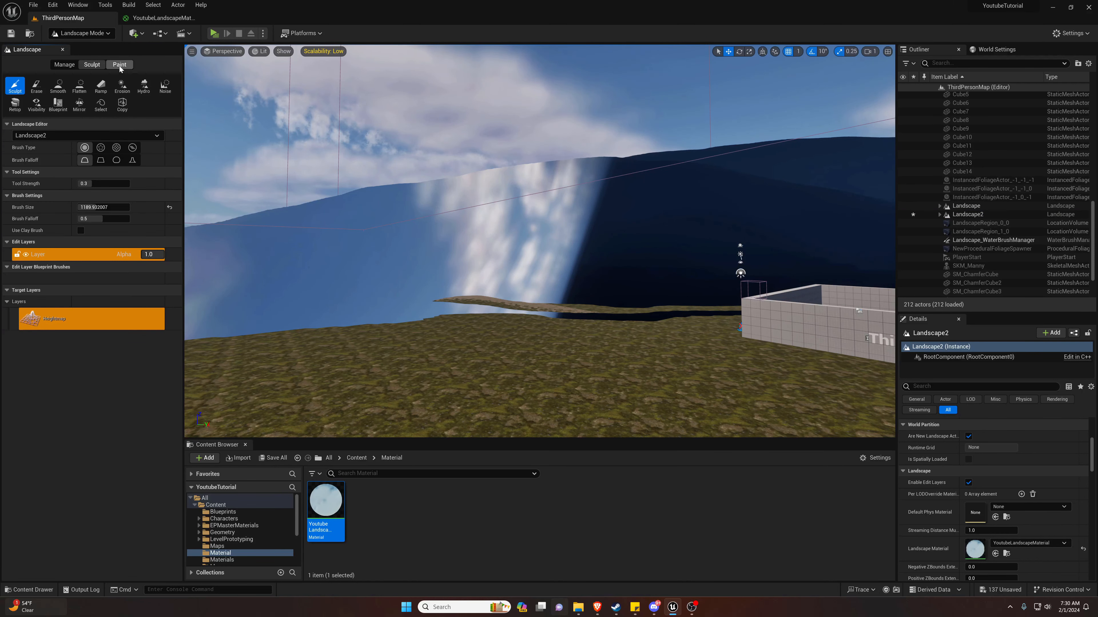
click(119, 65)
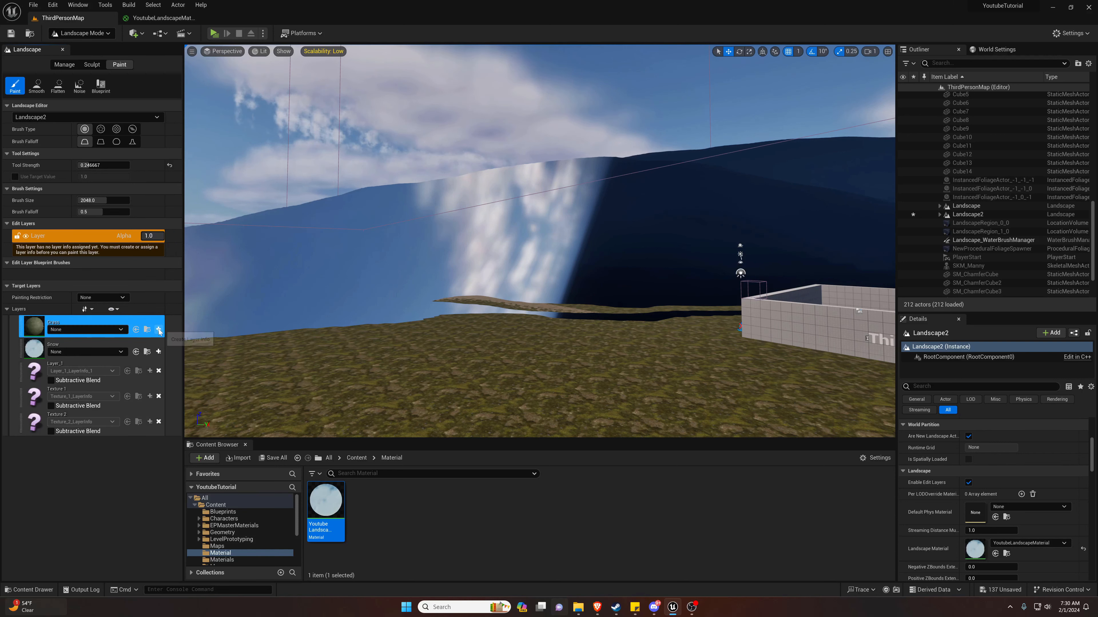
click(205, 341)
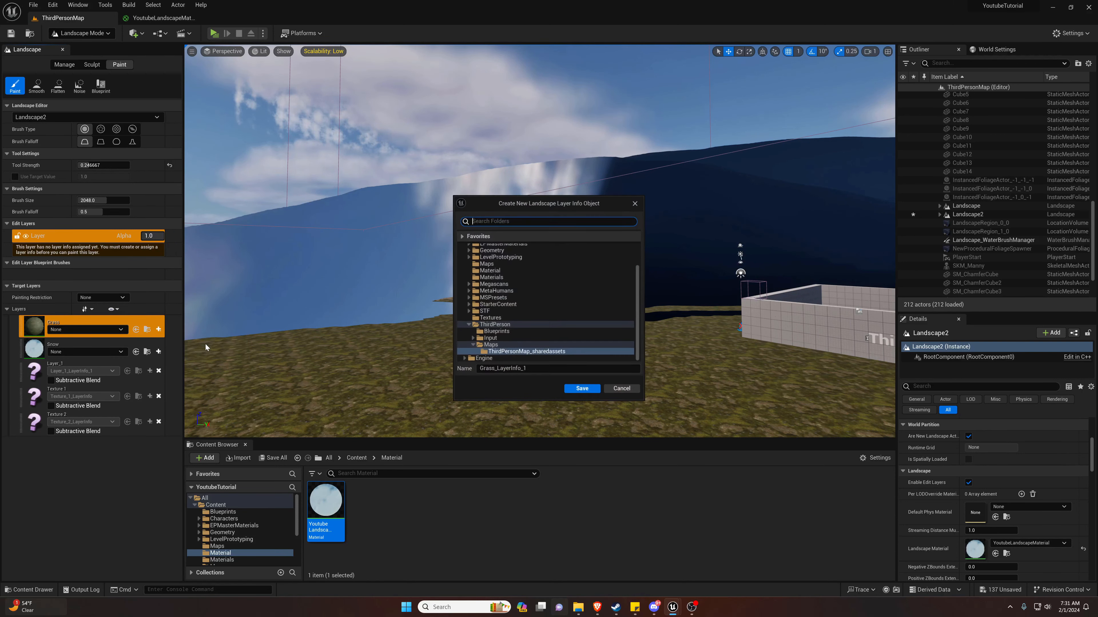
click(581, 390)
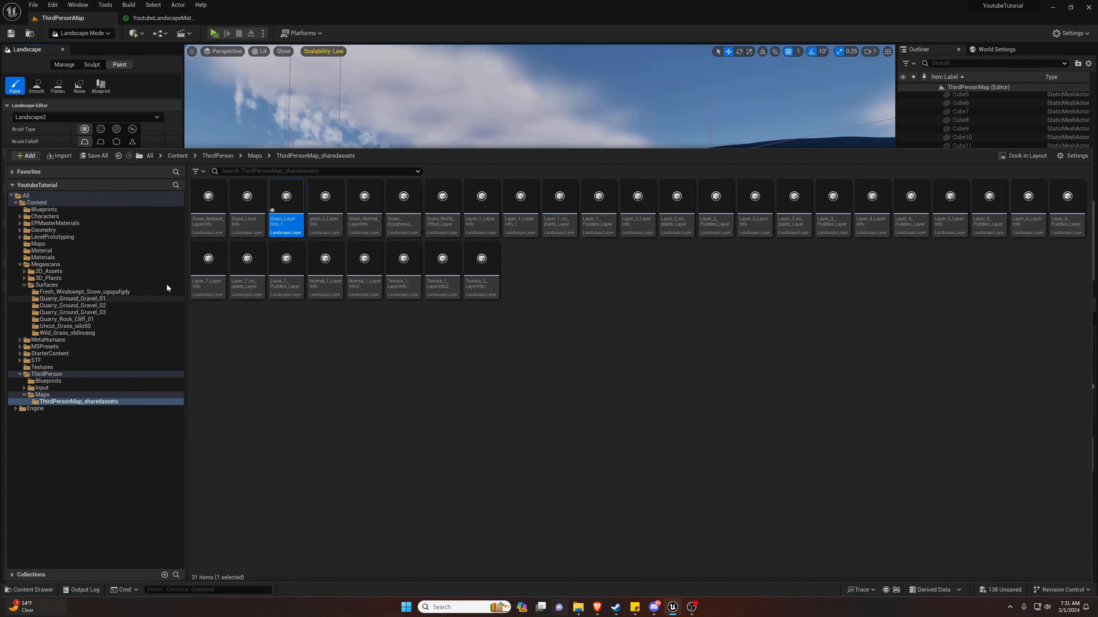
drag(439, 149, 402, 427)
click(158, 355)
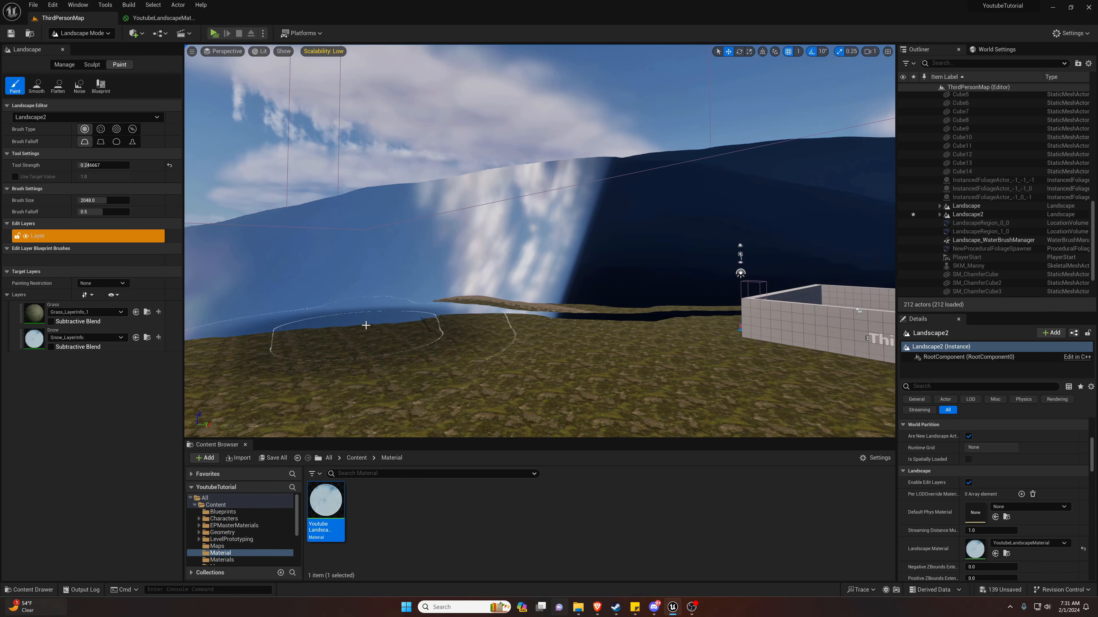
- Paint the Grass layer over the foreground terraces and the lower hillside of Landscape2
click(32, 315)
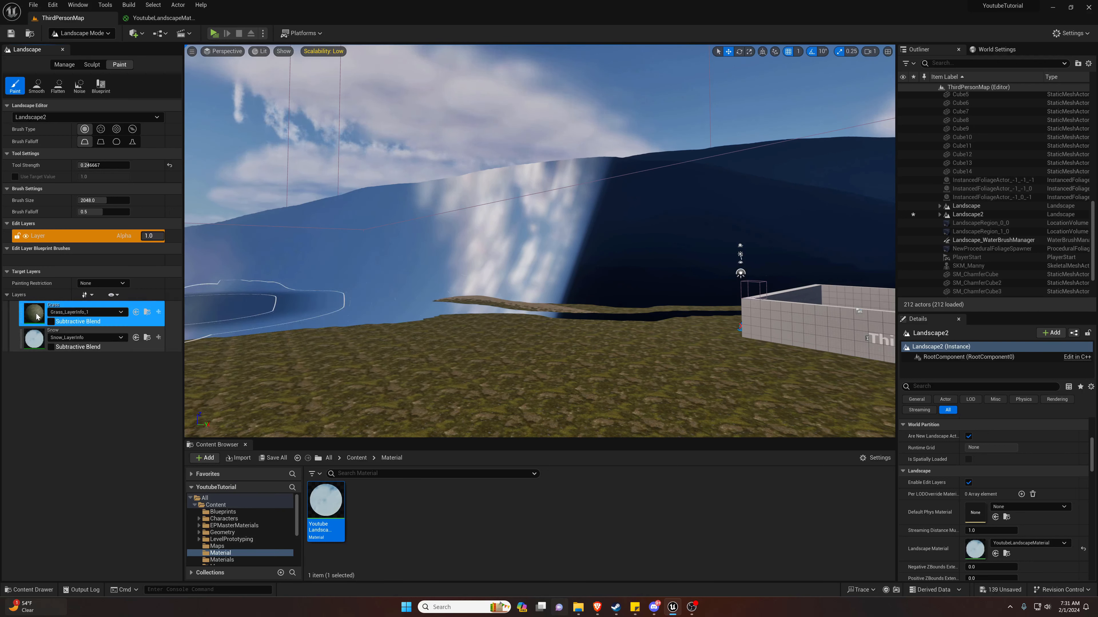
mouse_move(367, 318)
mouse_down()
mouse_move(417, 279)
mouse_move(578, 310)
mouse_move(638, 296)
mouse_move(626, 277)
mouse_move(532, 248)
mouse_move(606, 256)
mouse_move(627, 242)
mouse_move(610, 225)
mouse_up()
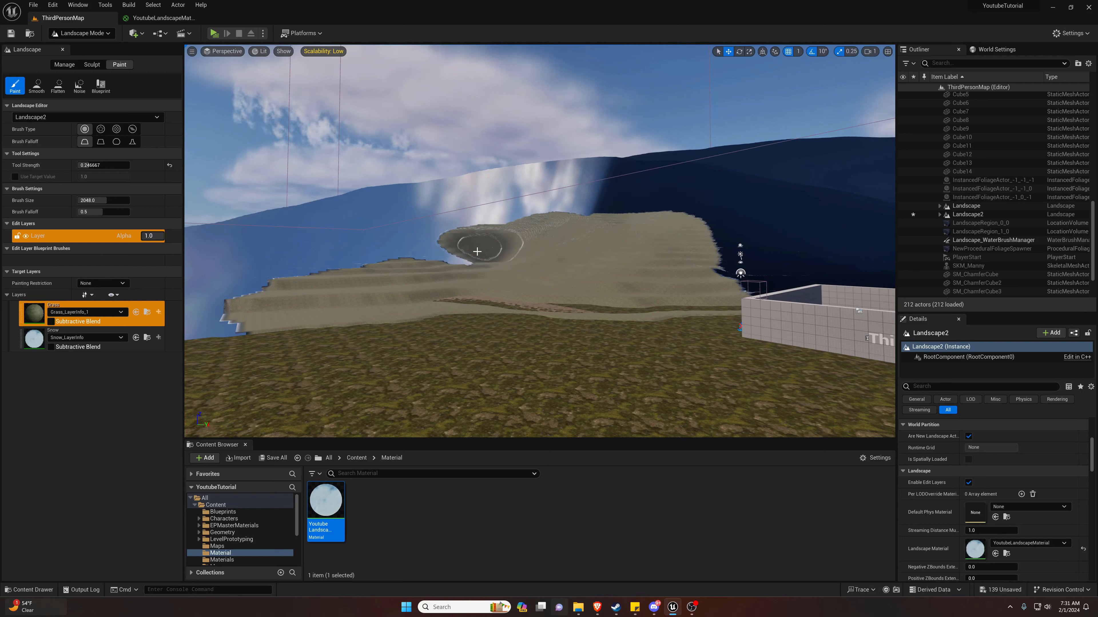
drag(476, 251, 398, 254)
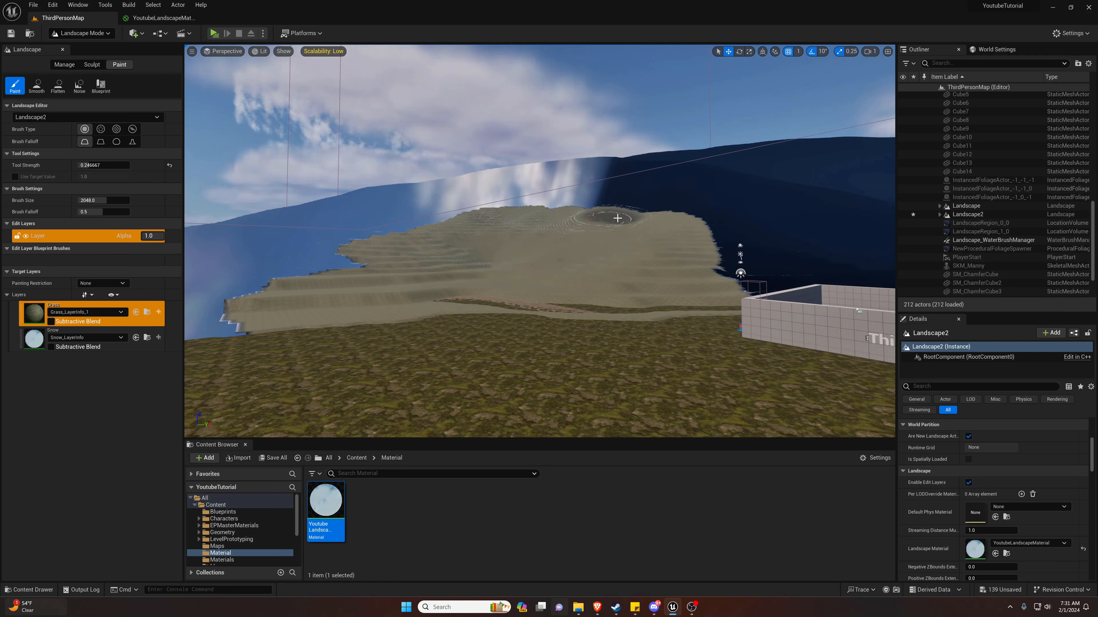
mouse_move(693, 222)
mouse_down()
mouse_move(740, 257)
mouse_move(718, 292)
mouse_up()
mouse_move(666, 288)
right_down()
mouse_move(575, 287)
mouse_move(821, 285)
mouse_move(557, 283)
mouse_move(687, 288)
mouse_move(629, 293)
right_up()
key(w)
key(w)
key(s)
mouse_move(629, 292)
mouse_down()
mouse_move(522, 285)
mouse_move(461, 316)
mouse_move(396, 279)
mouse_move(516, 234)
mouse_up()
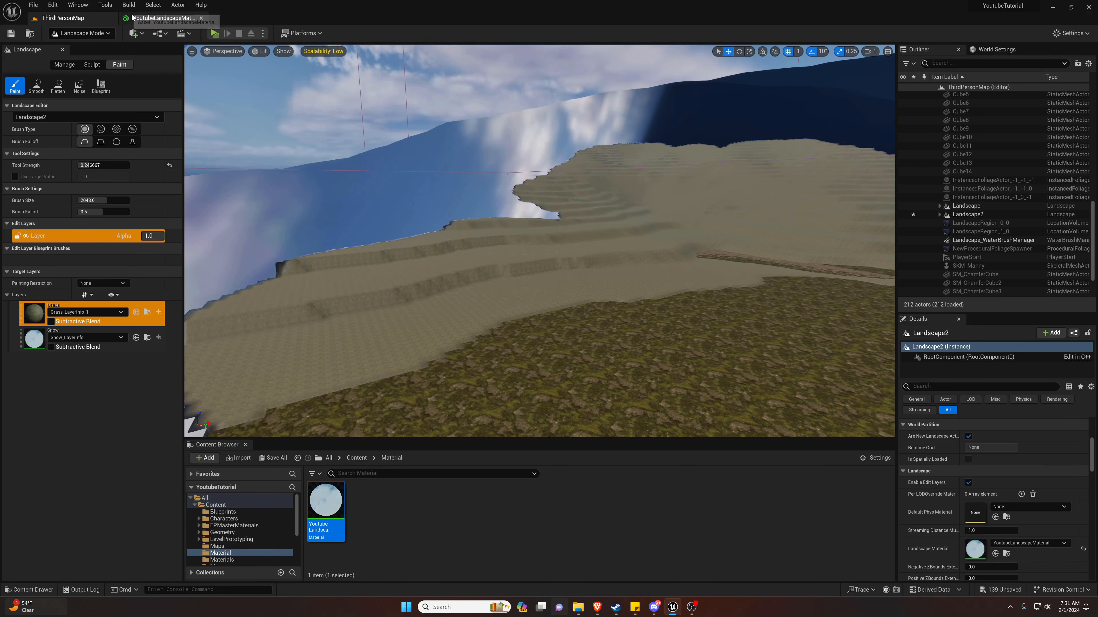
- Add the T_Fresh_Windswept_Snow base color texture from Megascans Surfaces to the YoutubeLandscapeMaterial graph
click(146, 18)
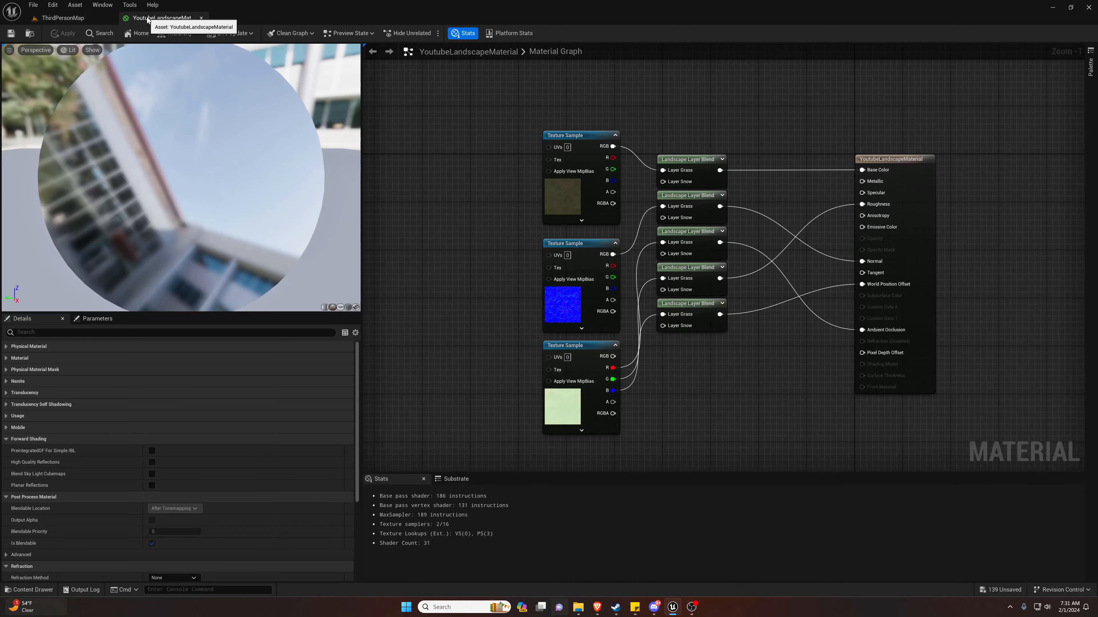
right_drag(484, 234, 412, 229)
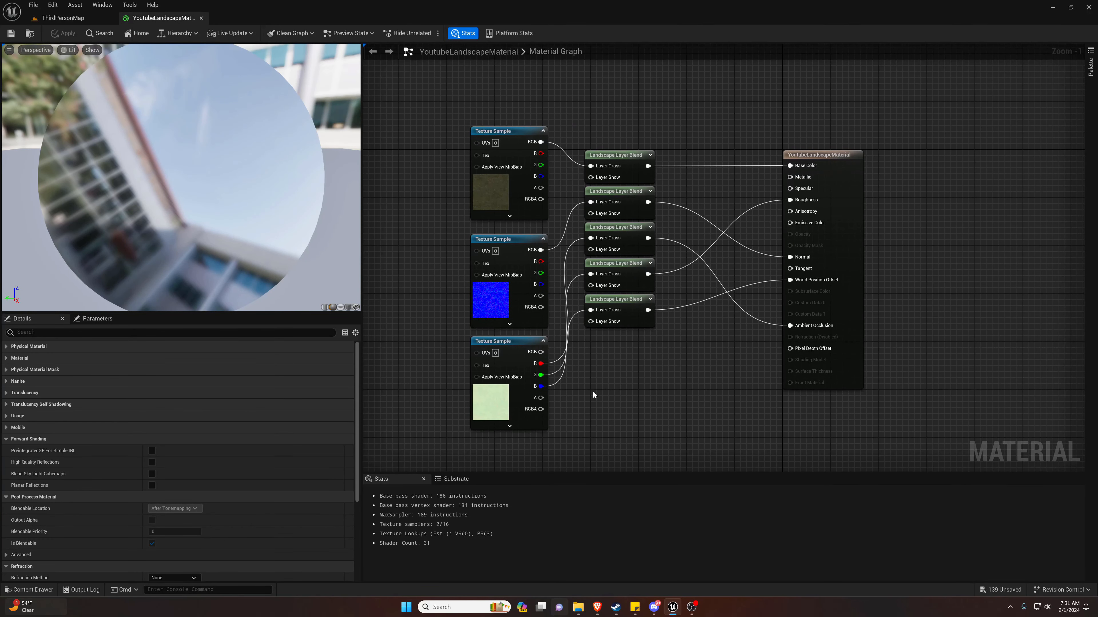
right_drag(593, 394, 600, 364)
key(ctrl+space)
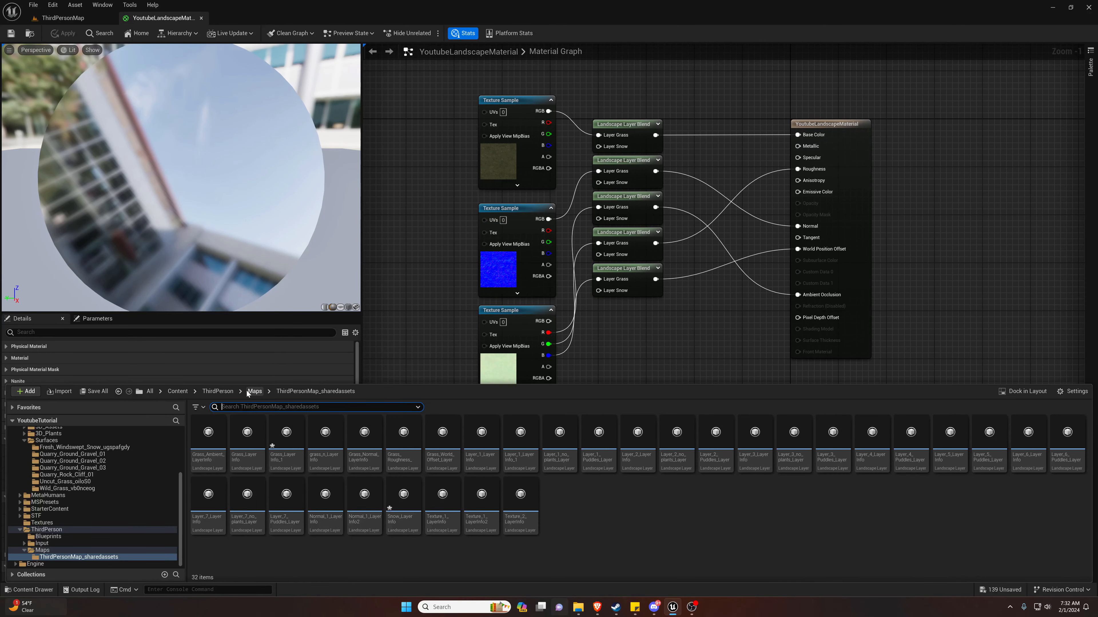
click(254, 391)
scroll(86, 462, up, 2)
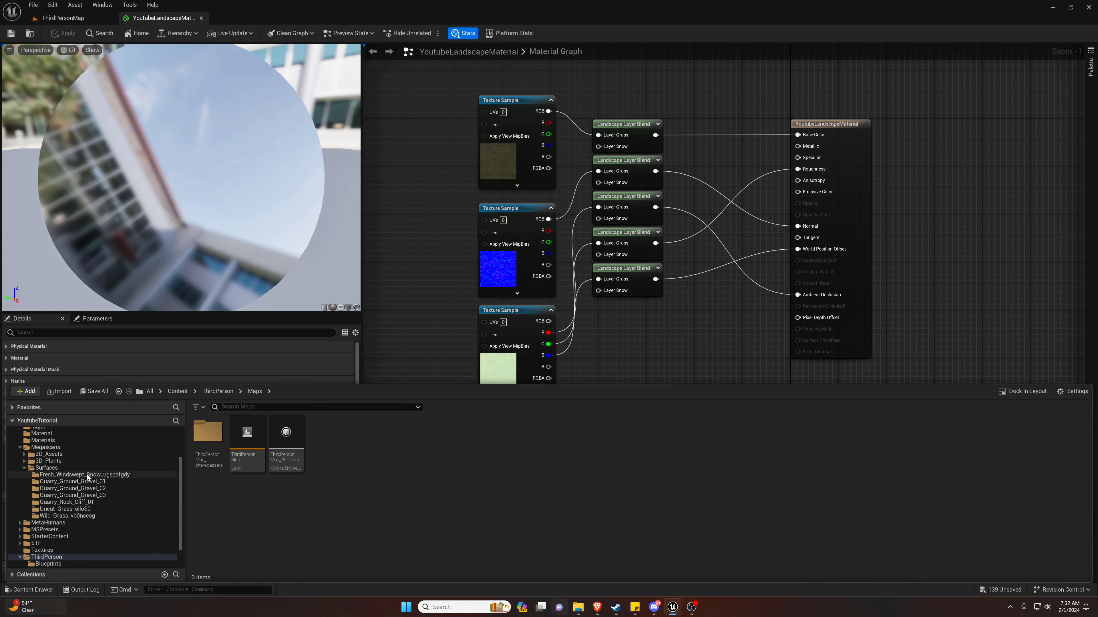
click(85, 475)
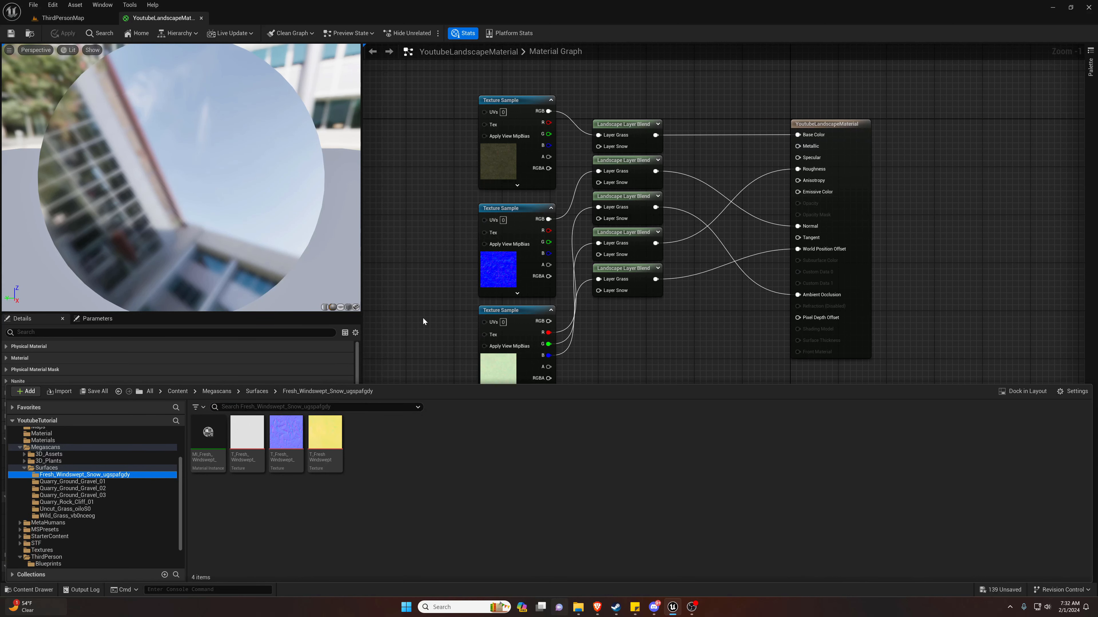
right_drag(423, 322, 513, 329)
scroll(476, 286, down, 1)
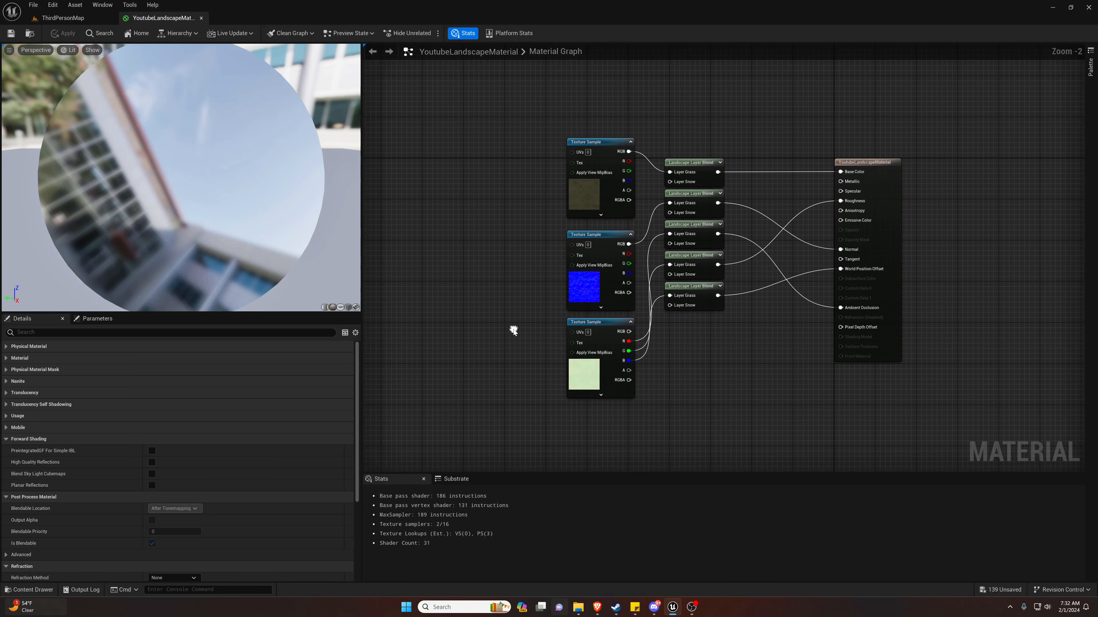
key(ctrl+space)
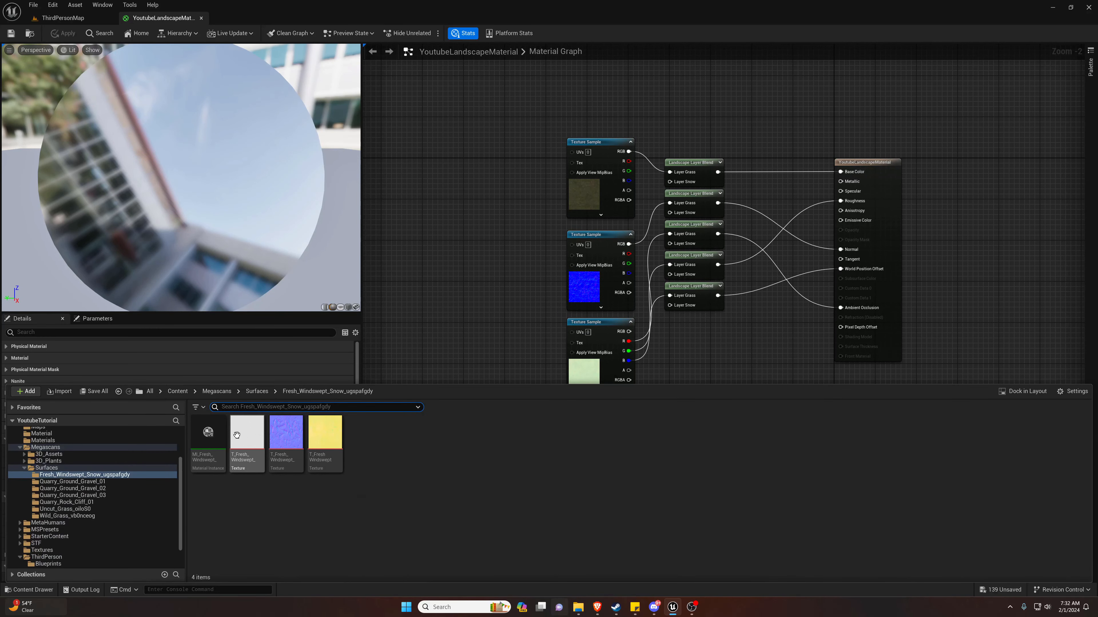
drag(237, 435, 501, 155)
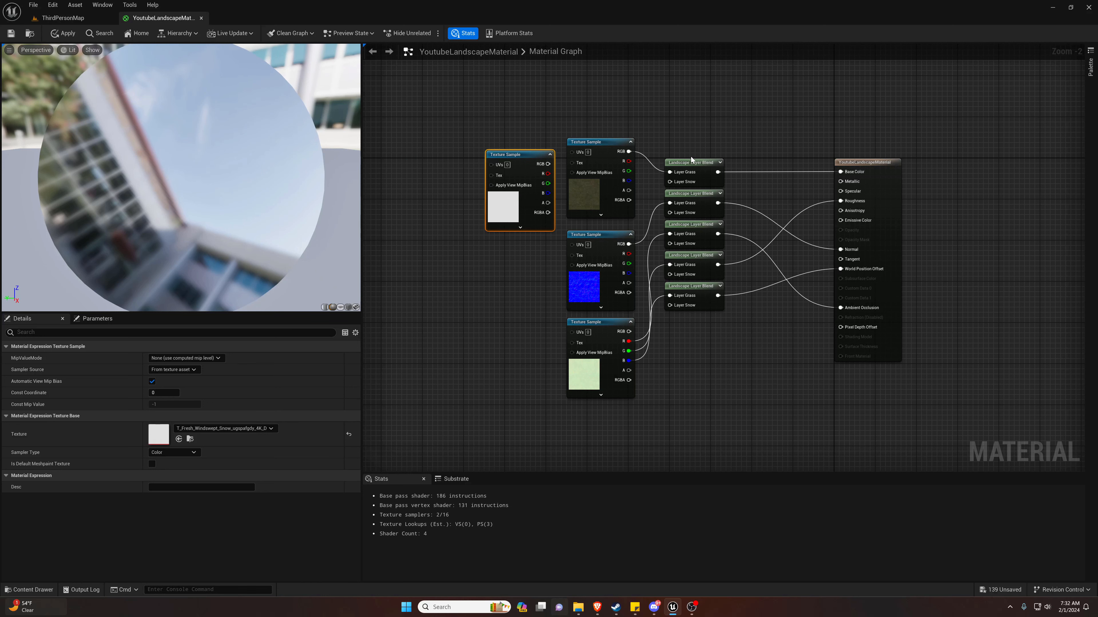
- Connect the snow color texture's RGB to Layer Snow of the Base Color blend and stack it beneath the grass color texture
drag(694, 161, 684, 115)
drag(612, 143, 597, 82)
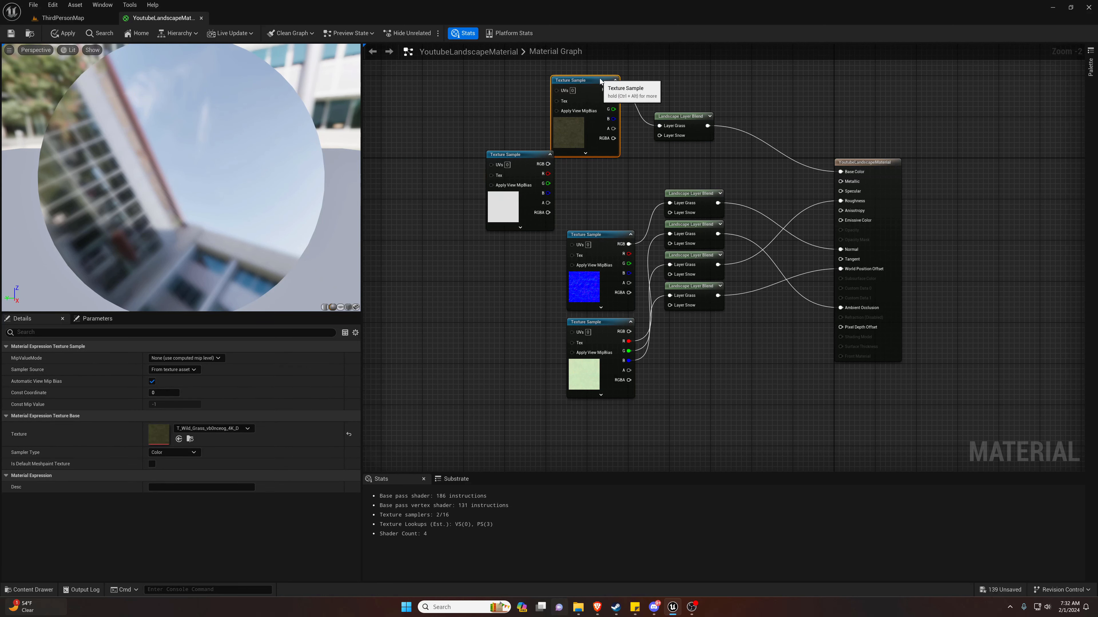
right_drag(597, 82, 595, 176)
drag(595, 176, 595, 109)
drag(537, 249, 658, 230)
right_drag(642, 294, 619, 267)
drag(586, 303, 646, 270)
- Move the green packed grass texture and its three layer blends down, leaving a gap below the grass normal texture
drag(719, 296, 669, 389)
drag(680, 292, 682, 384)
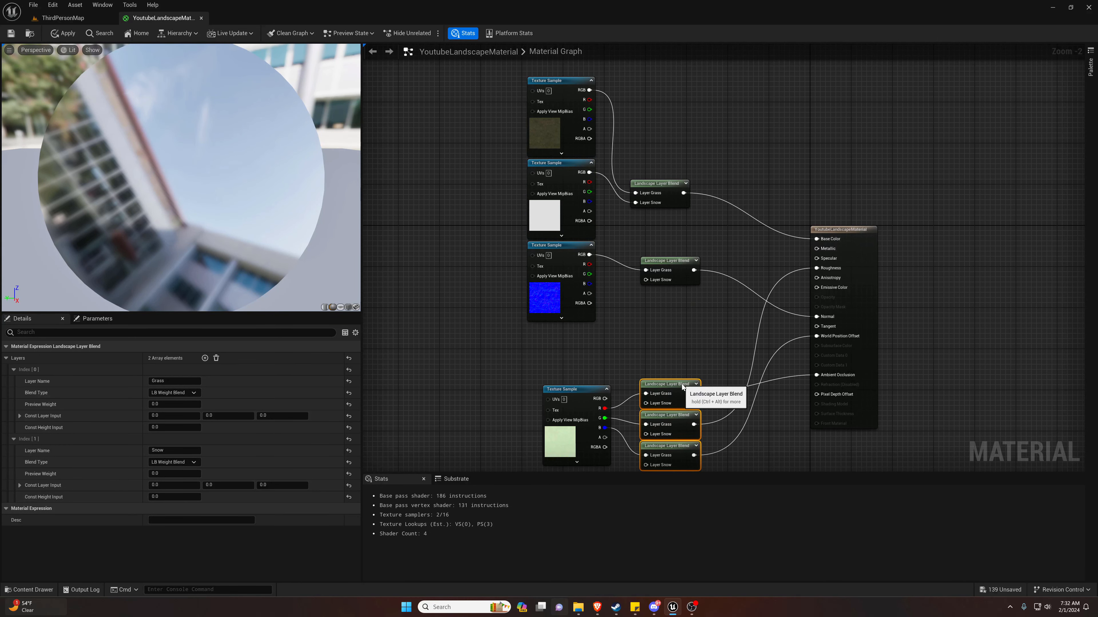
right_drag(591, 376, 608, 260)
drag(607, 260, 724, 373)
drag(693, 270, 684, 358)
right_drag(648, 239, 660, 326)
click(661, 326)
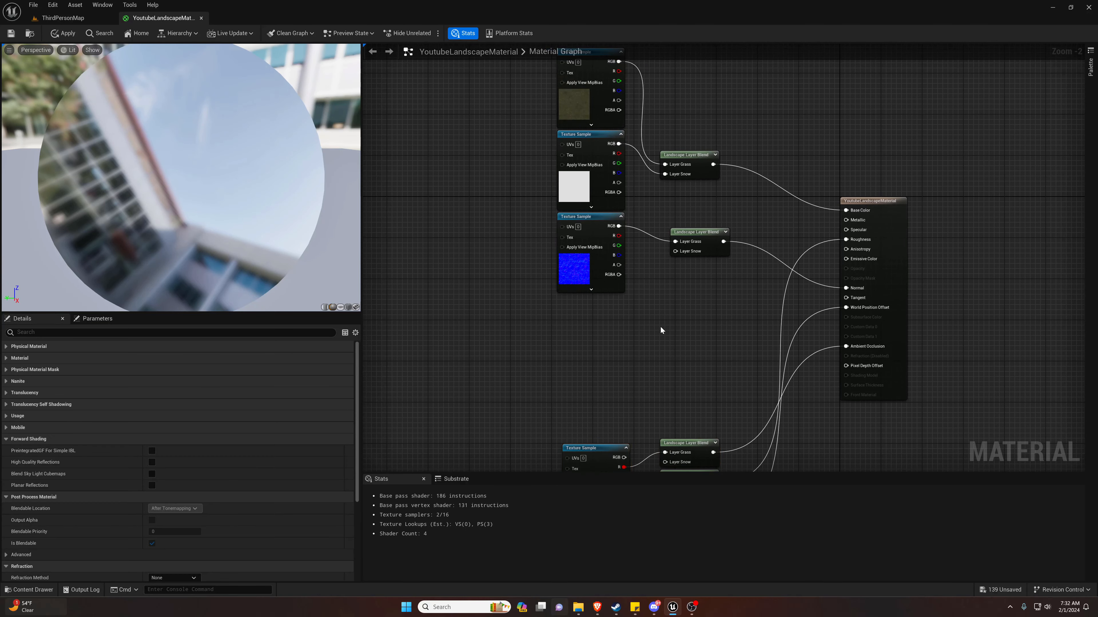
- Add the Fresh_Windswept_Snow normal texture and connect its RGB to Layer Snow of the Normal blend
key(ctrl+space)
drag(285, 433, 683, 253)
right_drag(621, 418, 623, 256)
click(622, 257)
- Add the yellow packed Fresh_Windswept_Snow texture and stack the packed grass and snow textures beneath the snow normal texture
key(ctrl+space)
drag(325, 435, 588, 416)
click(660, 229)
drag(607, 285, 602, 217)
drag(591, 392, 606, 301)
- Move the three lower blends beside the packed textures and connect the packed snow texture's R, G and B to their Layer Snow inputs in order
drag(655, 270, 731, 370)
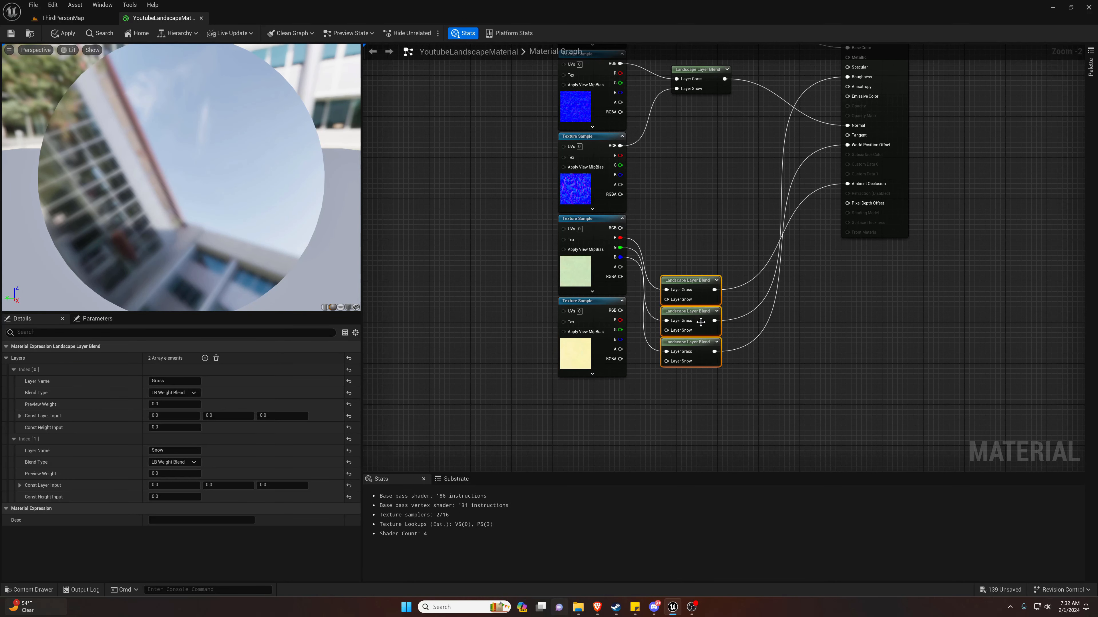
drag(695, 278, 700, 246)
drag(620, 320, 672, 268)
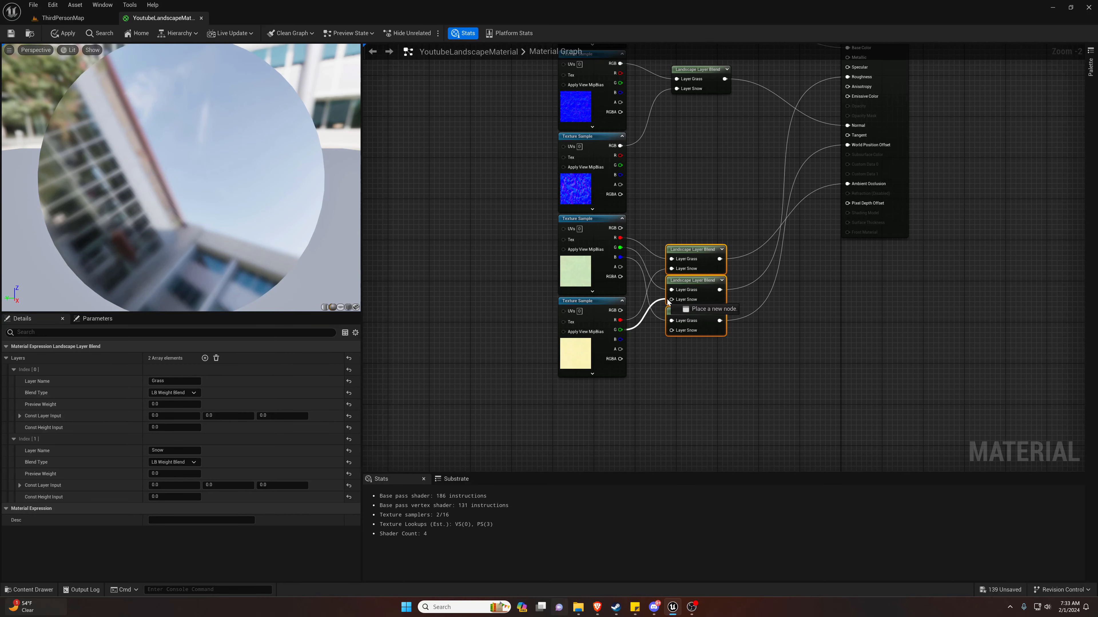
drag(620, 330, 671, 330)
key(Home)
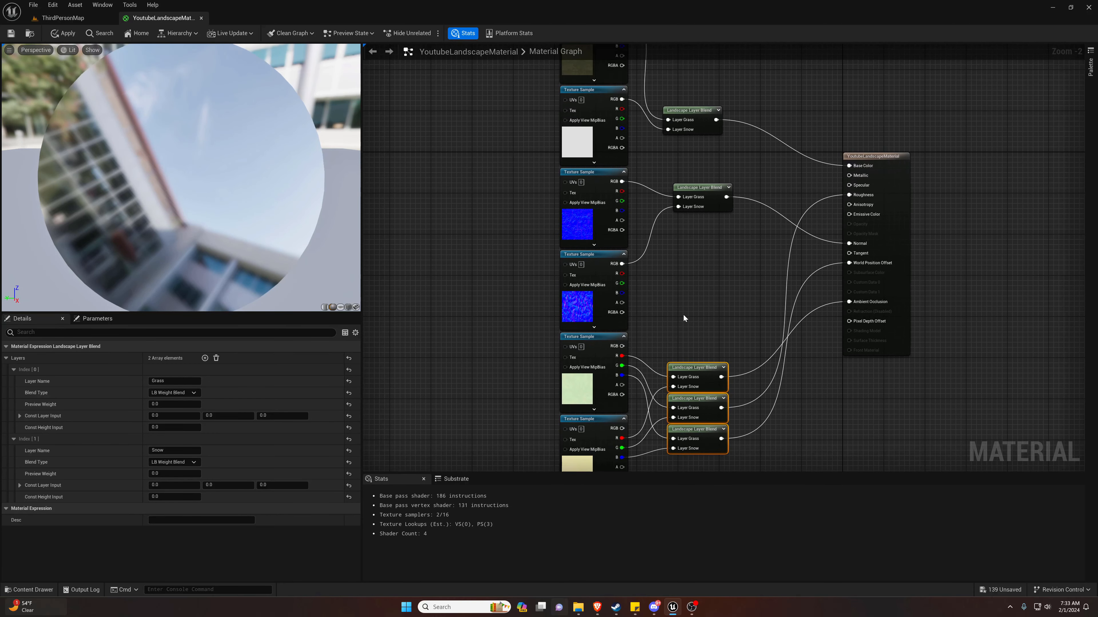
right_drag(679, 284, 646, 300)
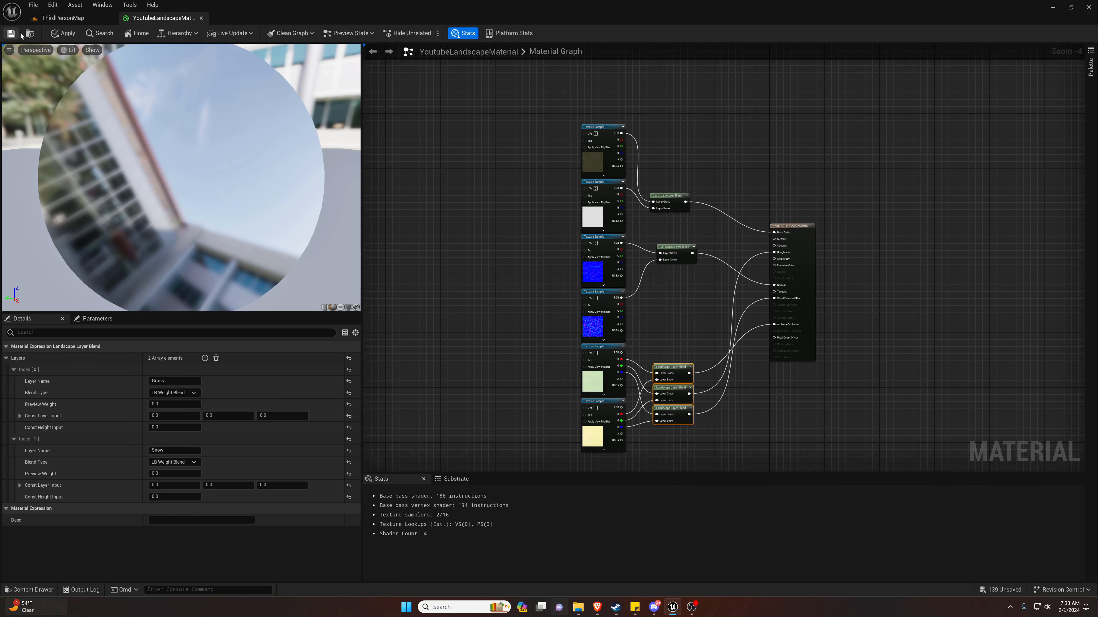
- Return to ThirdPersonMap and paint the Snow layer over the hillside beyond the grass-painted area
click(68, 21)
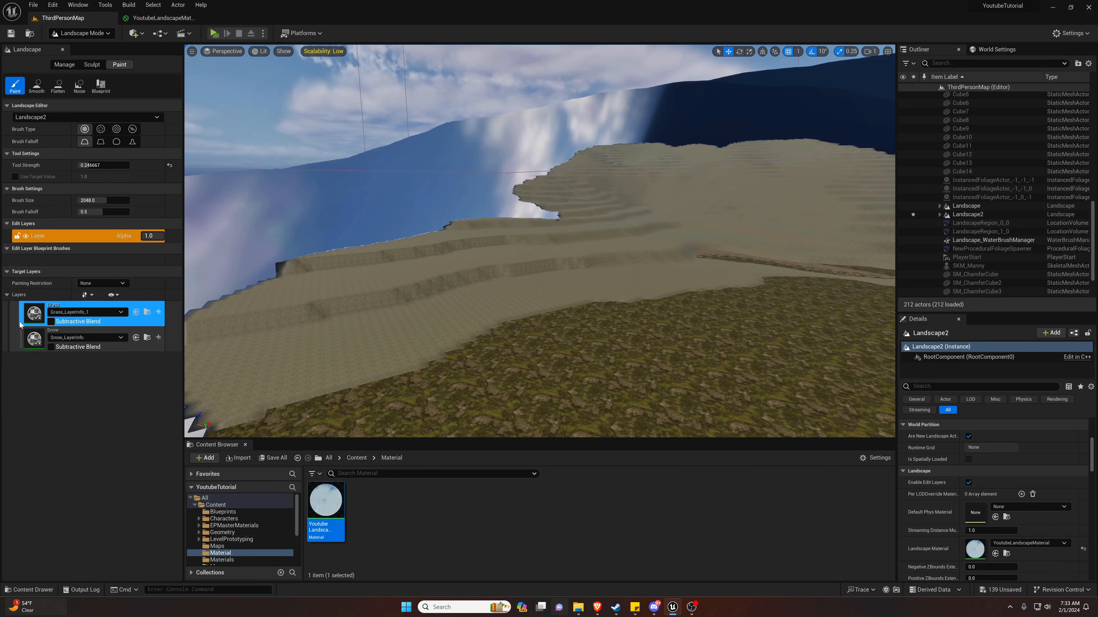
click(31, 342)
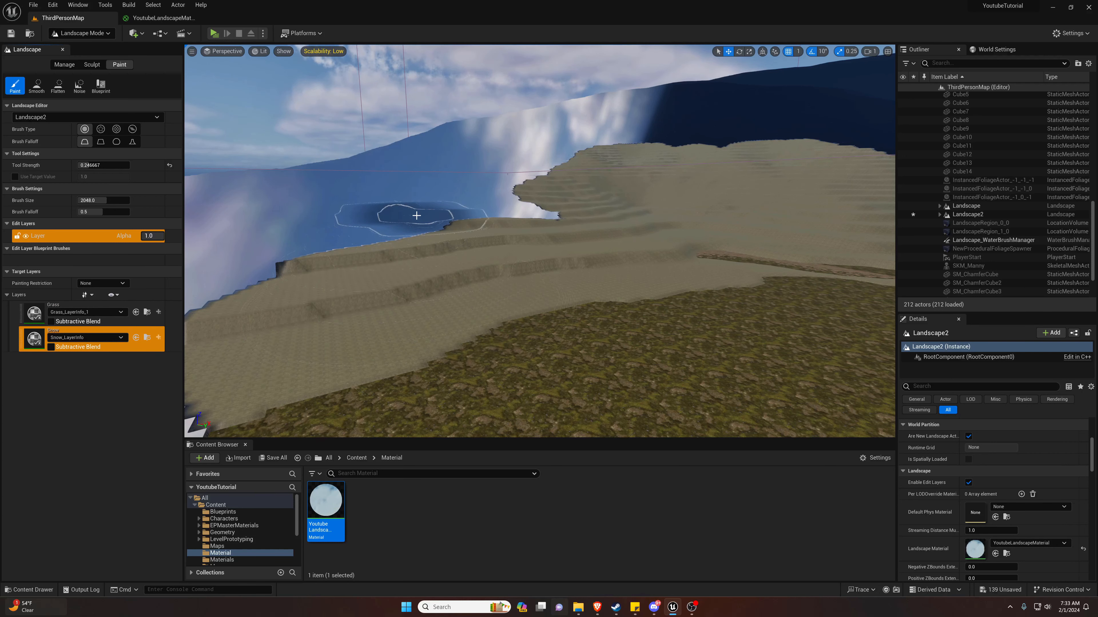
mouse_move(411, 214)
mouse_down()
mouse_move(459, 185)
mouse_move(454, 219)
mouse_move(510, 218)
mouse_move(377, 242)
mouse_move(268, 242)
mouse_move(407, 185)
mouse_up()
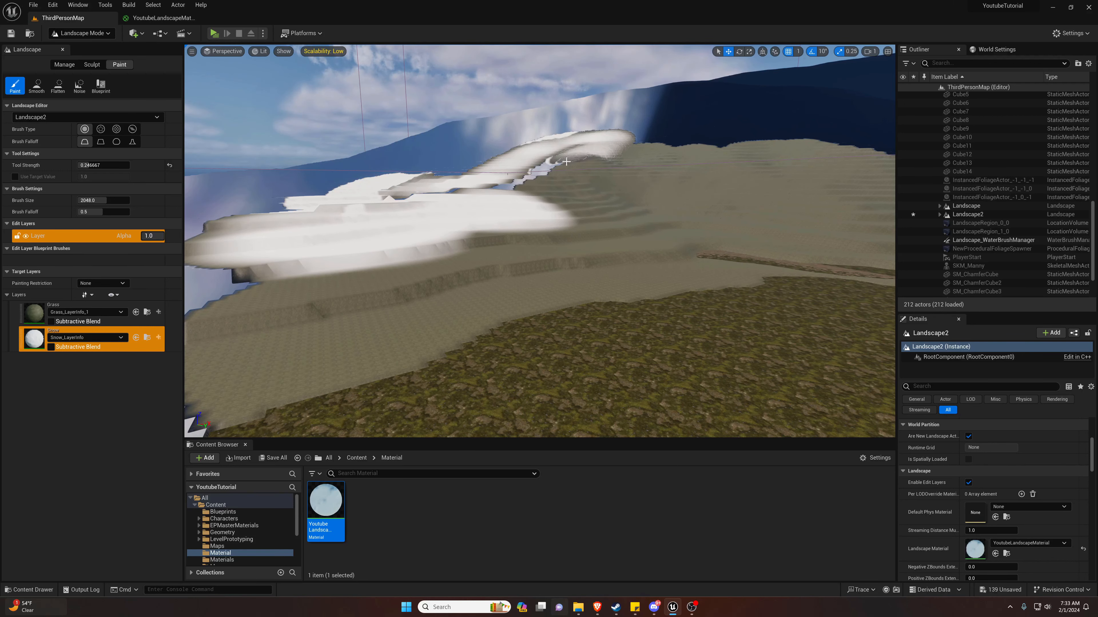
- Extend the Snow layer along the hillside ridge and raise the viewport camera speed to 8
drag(510, 189, 486, 197)
right_drag(581, 304, 648, 286)
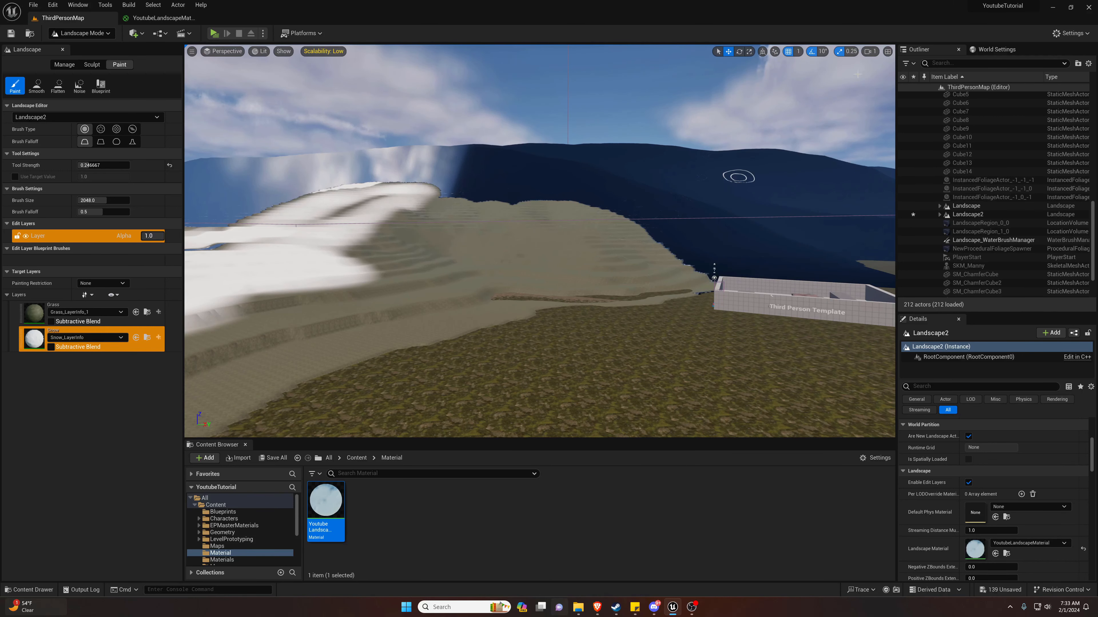
click(870, 52)
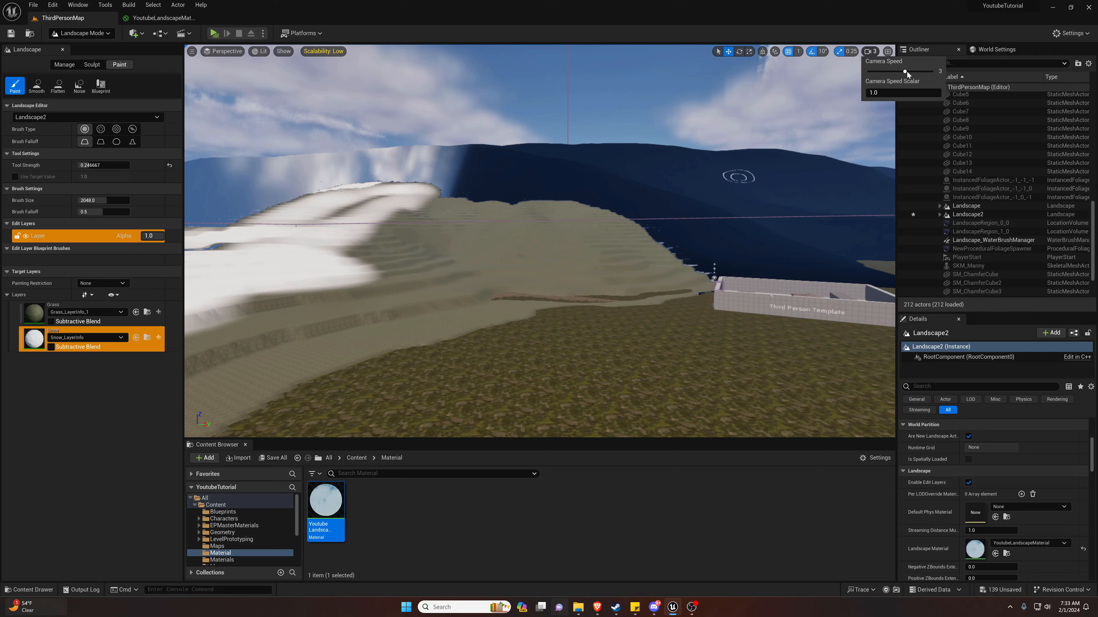
mouse_move(807, 177)
right_down()
mouse_move(802, 145)
mouse_move(791, 186)
mouse_move(778, 188)
mouse_move(796, 190)
mouse_move(799, 173)
right_up()
key(w)
key(s)
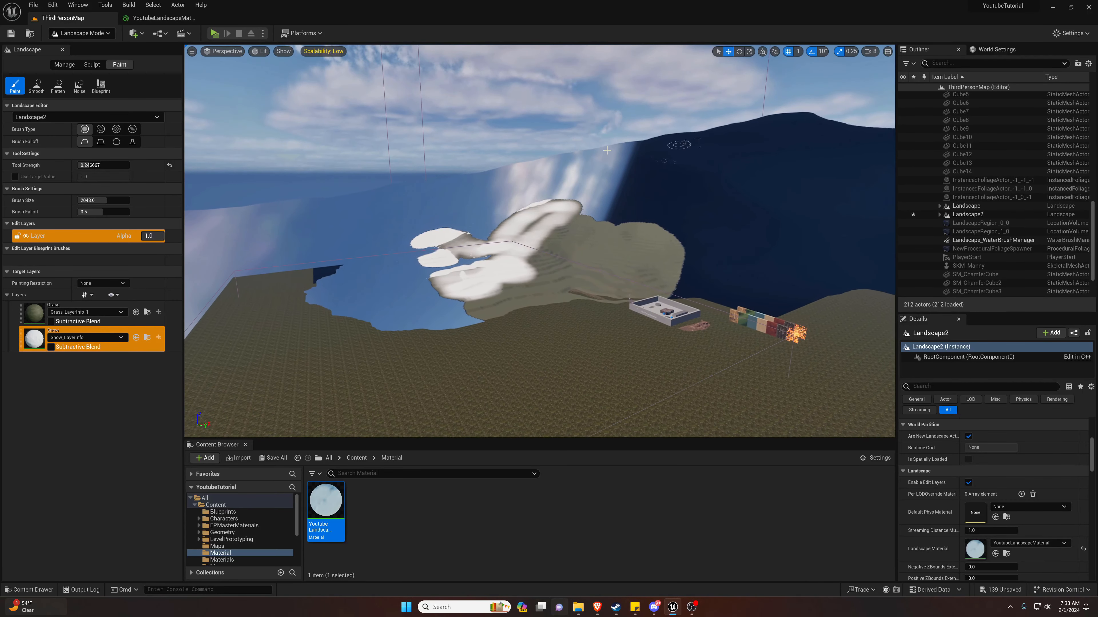
key(s)
right_drag(235, 200, 255, 187)
key(w)
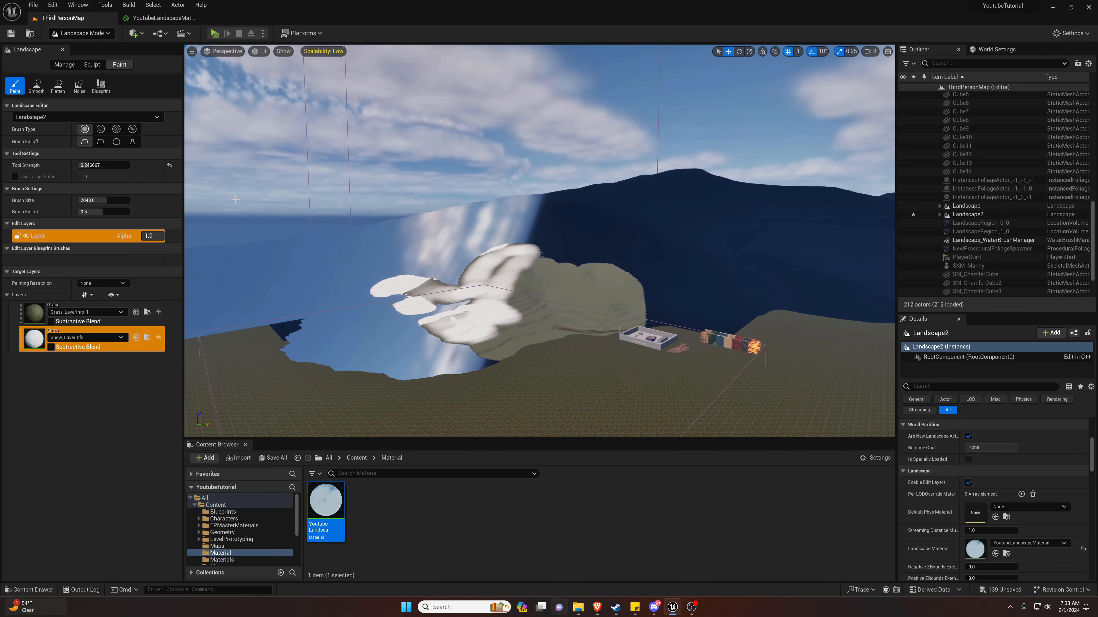
- Paint the Grass layer over the large mountain, using a brush size of about 3059 and raising the tool strength to 0.412
drag(106, 202, 116, 201)
click(117, 320)
mouse_move(359, 362)
mouse_down()
mouse_move(385, 364)
mouse_move(298, 314)
mouse_move(531, 225)
mouse_up()
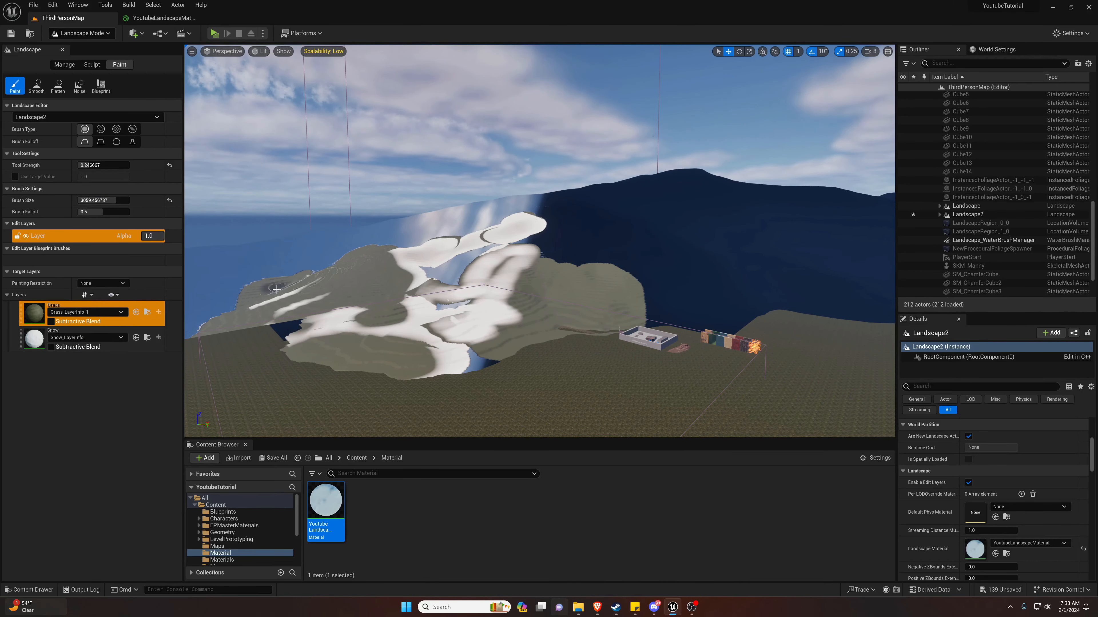
mouse_move(277, 289)
mouse_down()
mouse_move(692, 242)
mouse_move(606, 259)
mouse_move(683, 329)
mouse_move(295, 347)
mouse_move(459, 259)
mouse_move(618, 195)
mouse_move(471, 240)
mouse_move(438, 274)
mouse_up()
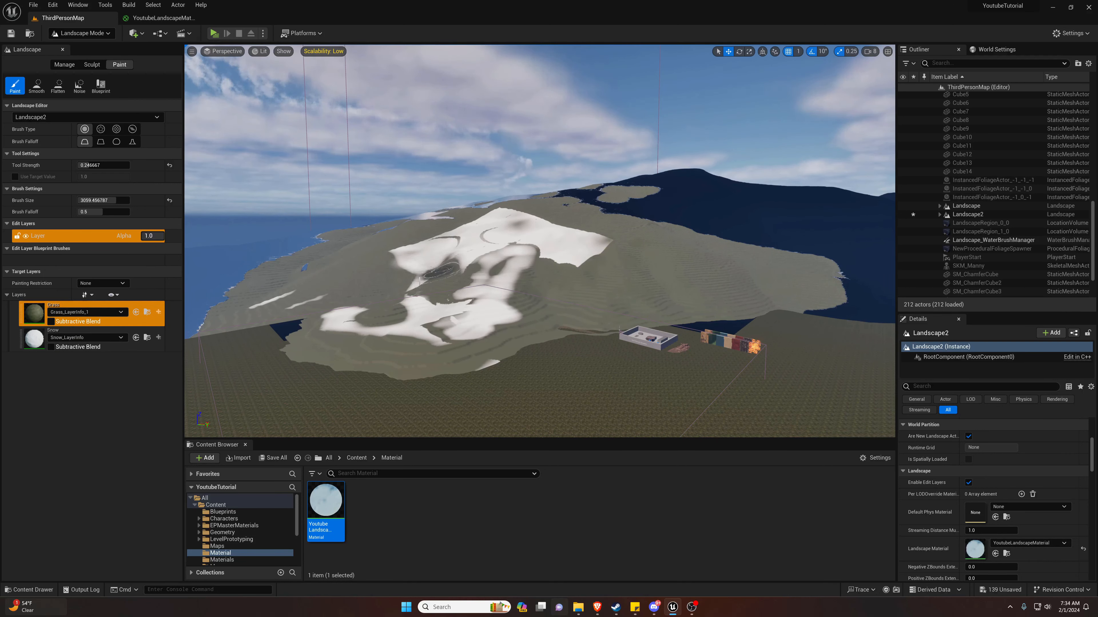
mouse_move(500, 247)
mouse_down()
mouse_move(817, 270)
mouse_move(630, 179)
mouse_up()
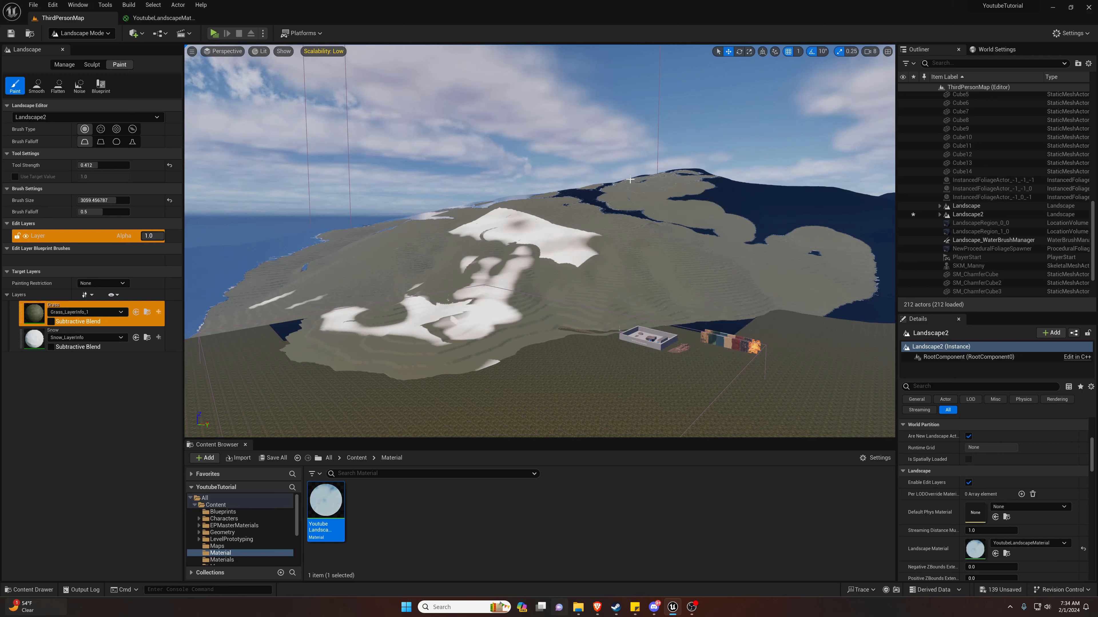
mouse_move(566, 223)
mouse_down()
mouse_move(497, 268)
mouse_move(754, 238)
mouse_move(747, 198)
mouse_up()
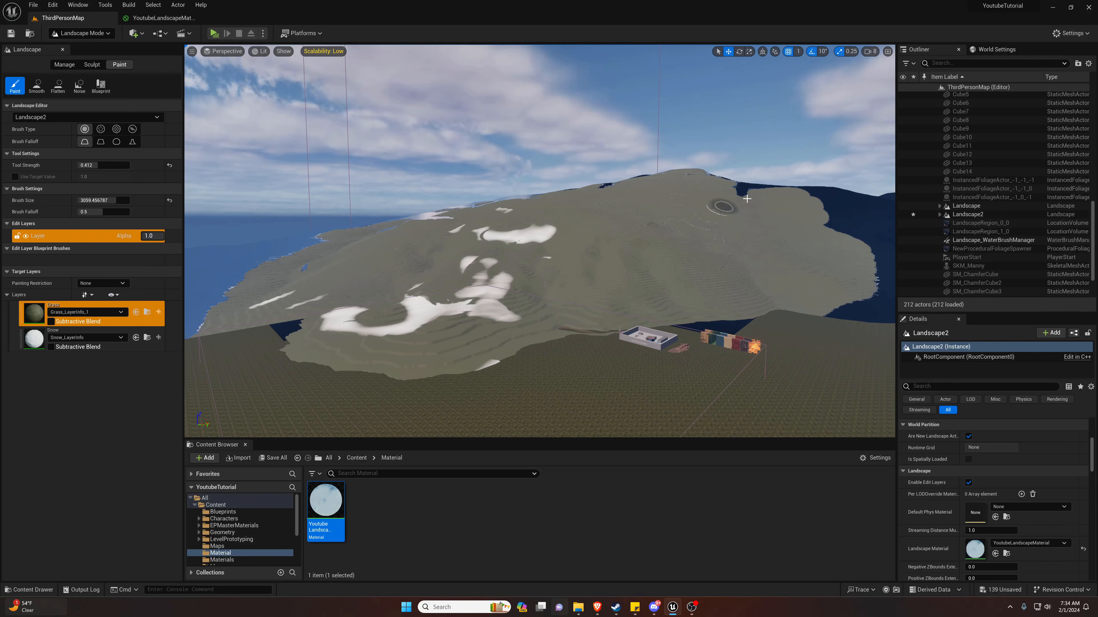
- Paint the Snow layer along the mountain's peak and ridge and down its near slope
click(121, 348)
mouse_move(680, 179)
mouse_down()
mouse_move(649, 188)
mouse_move(769, 196)
mouse_move(422, 237)
mouse_move(479, 299)
mouse_move(367, 281)
mouse_move(415, 259)
mouse_up()
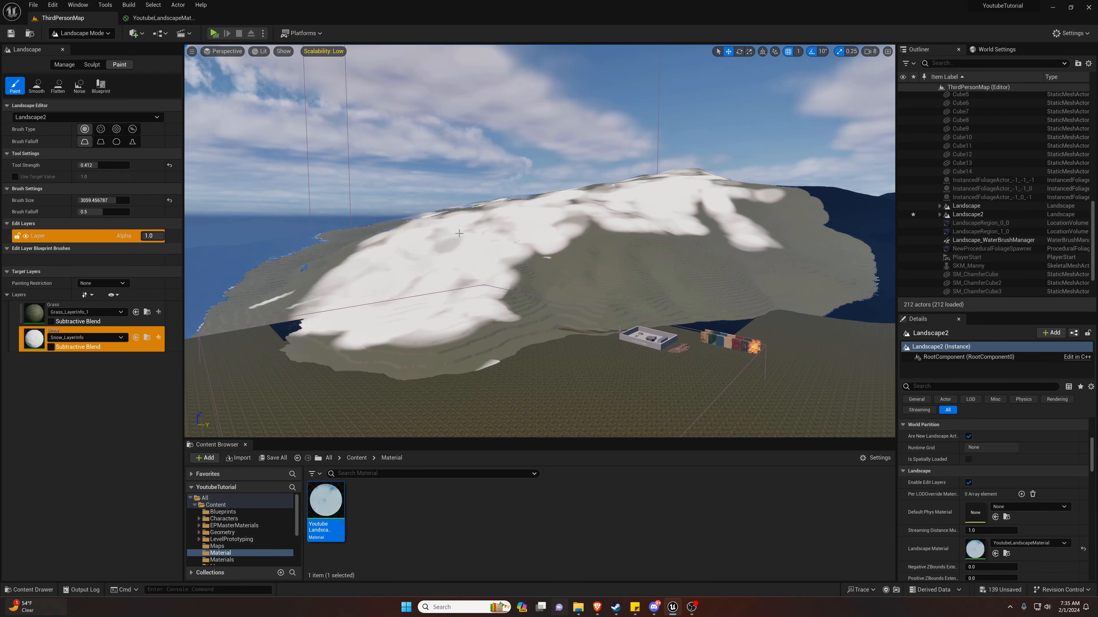
right_drag(444, 241, 401, 241)
- Set the viewport scalability to High and inspect the painted terrain up close
click(337, 52)
click(432, 76)
mouse_move(562, 216)
right_down()
mouse_move(575, 221)
mouse_move(561, 338)
mouse_move(580, 216)
mouse_move(553, 225)
mouse_move(580, 199)
mouse_move(594, 203)
mouse_move(564, 209)
mouse_move(567, 231)
mouse_move(615, 230)
mouse_move(565, 199)
right_up()
key(w)
key(w)
key(s)
key(w)
key(s)
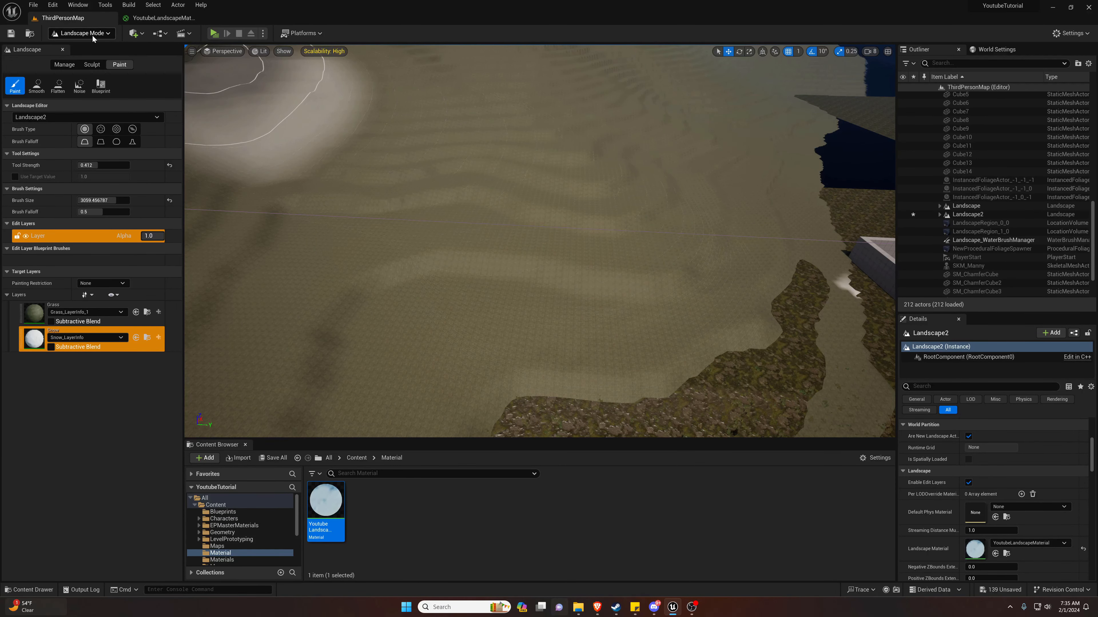
- Switch from Landscape Mode to Selection Mode and inspect the grass surface on the slope up close
click(82, 33)
click(92, 47)
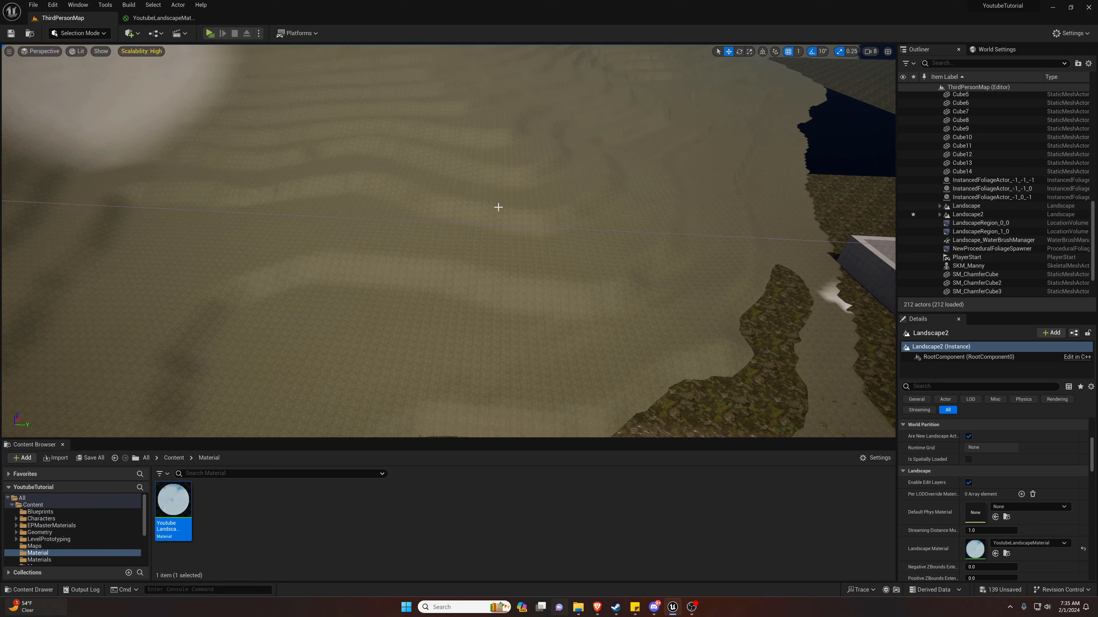
right_drag(498, 207, 579, 191)
right_drag(448, 241, 738, 253)
key(w)
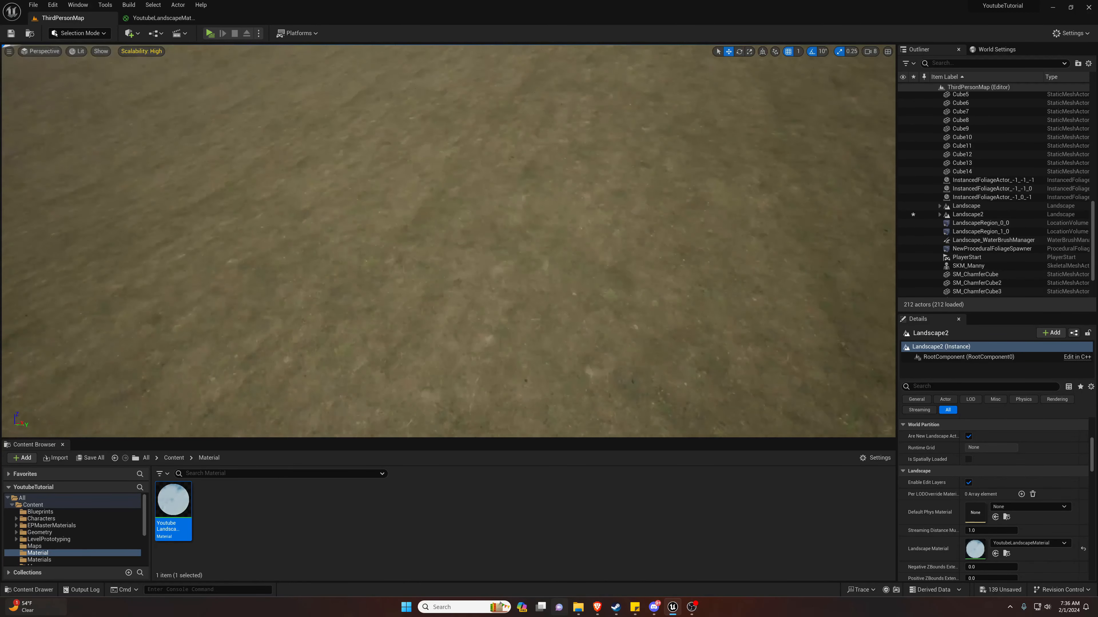
key(s)
right_drag(458, 216, 331, 173)
- Set all viewport scalability groups to Epic
click(141, 51)
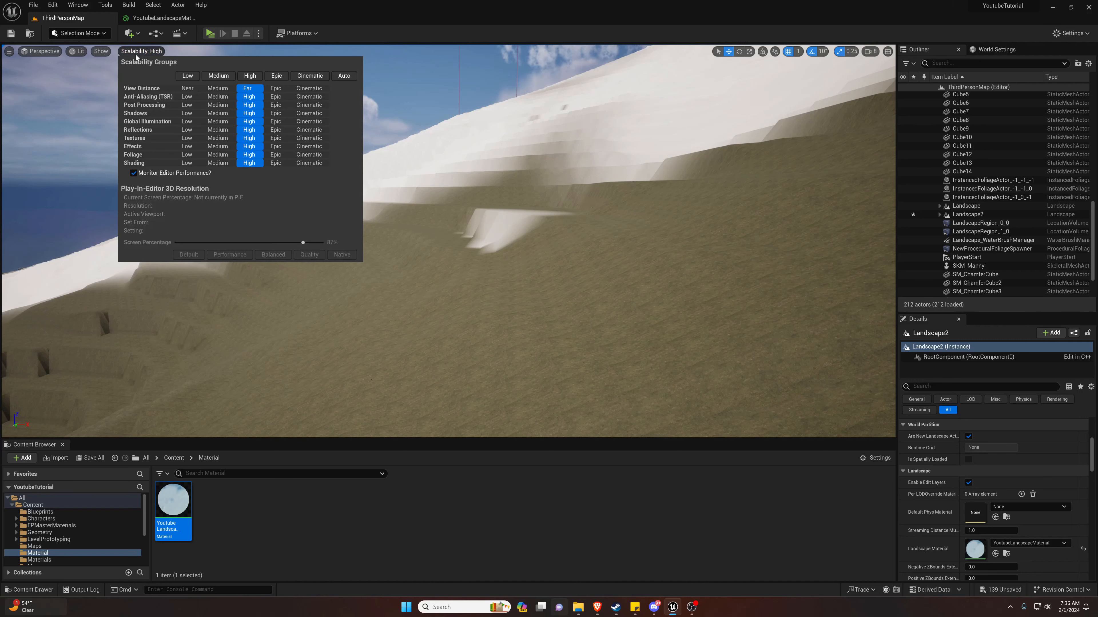
click(276, 76)
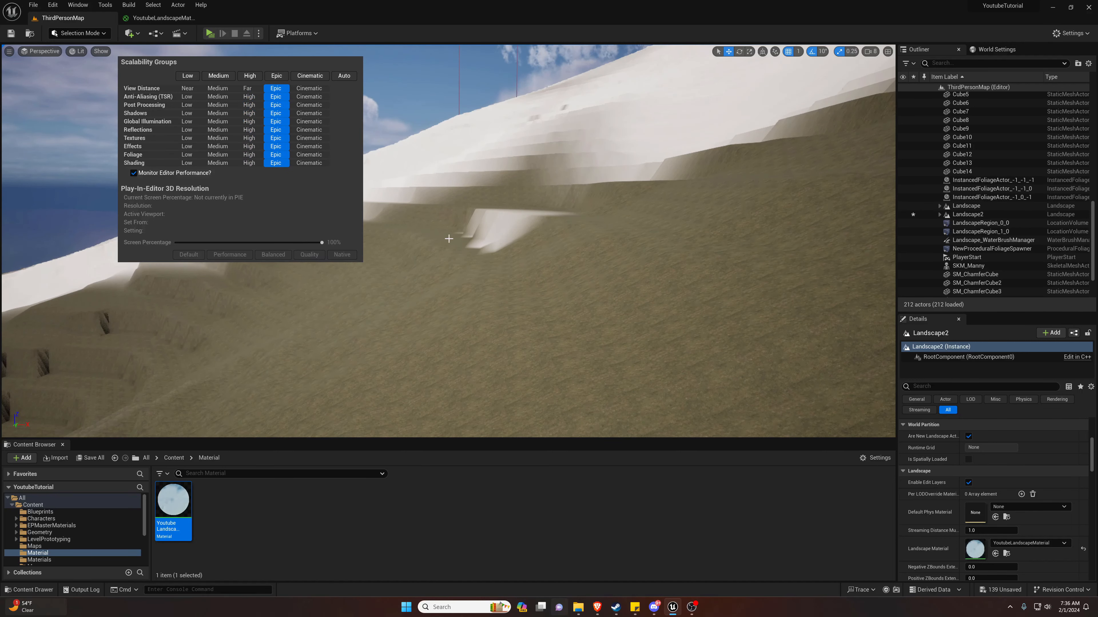
click(175, 55)
- Examine how the grass texture repeats across the terrain from close up and from a distance
mouse_move(392, 255)
right_down()
mouse_move(298, 281)
mouse_move(288, 307)
mouse_move(225, 309)
mouse_move(319, 268)
mouse_move(388, 258)
right_up()
key(w)
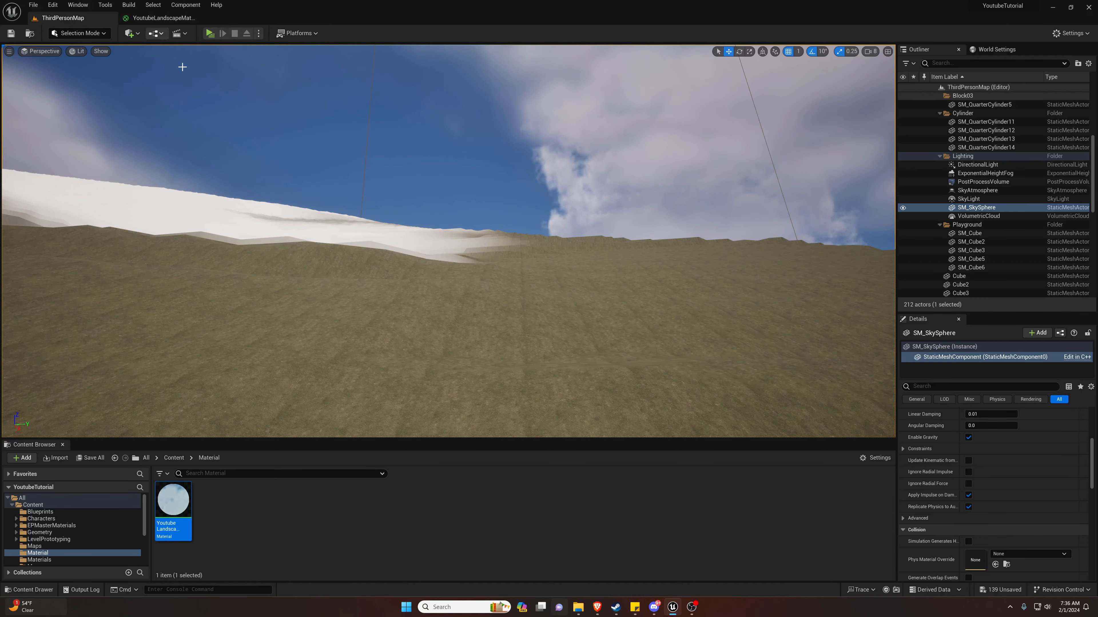
right_drag(382, 271, 478, 273)
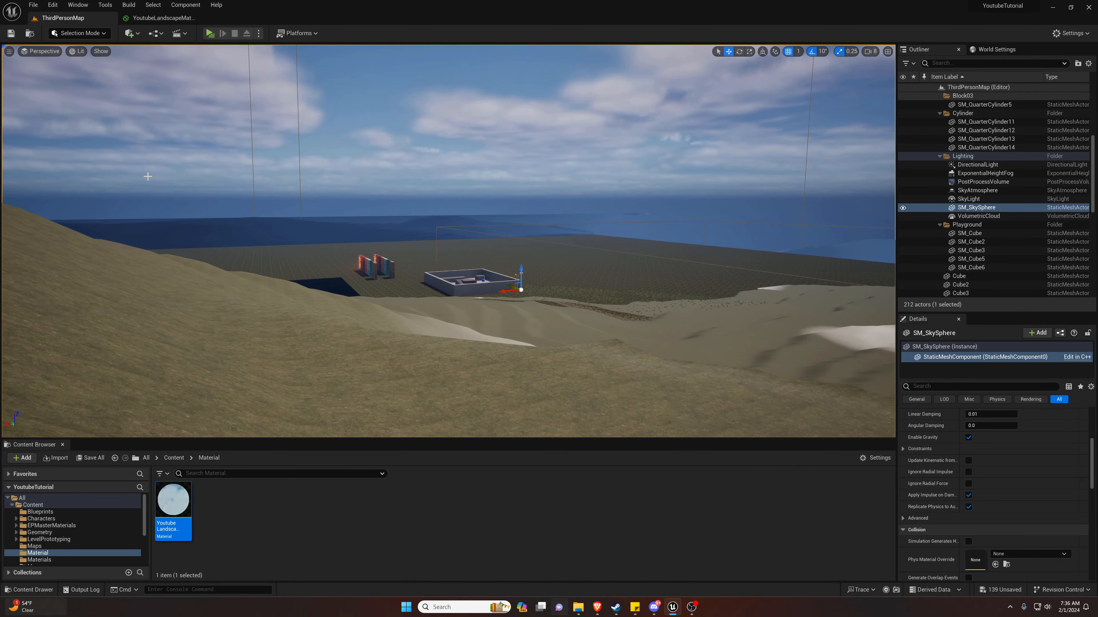
key(w)
right_drag(148, 176, 25, 226)
key(w)
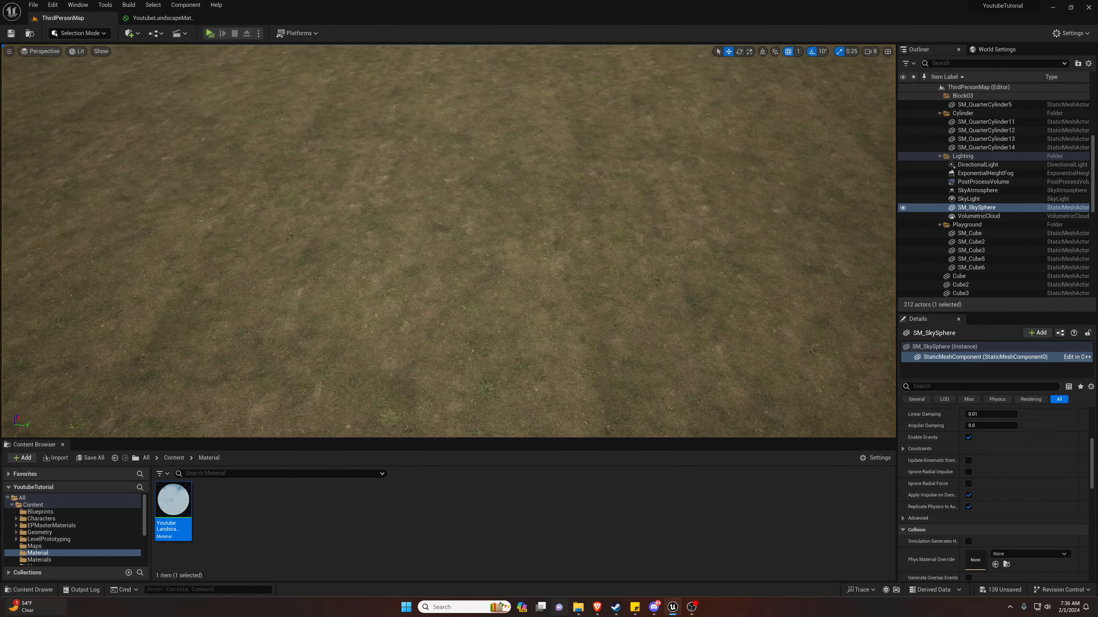
right_drag(177, 194, 198, 193)
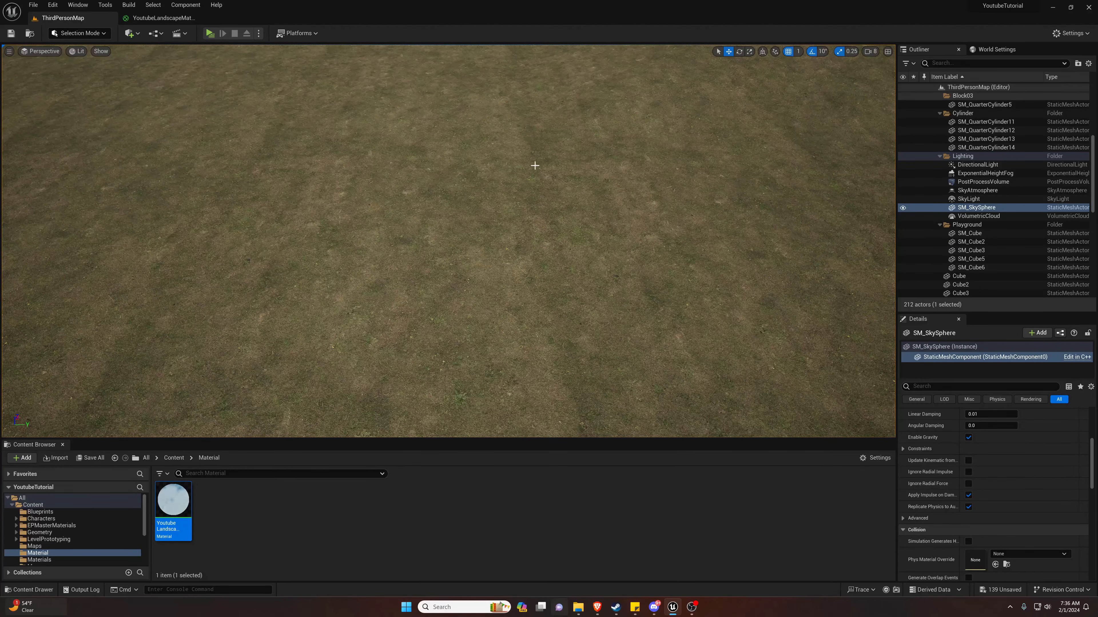
key(s)
right_drag(538, 231, 539, 223)
mouse_move(539, 147)
right_down()
mouse_move(539, 99)
mouse_move(535, 154)
right_up()
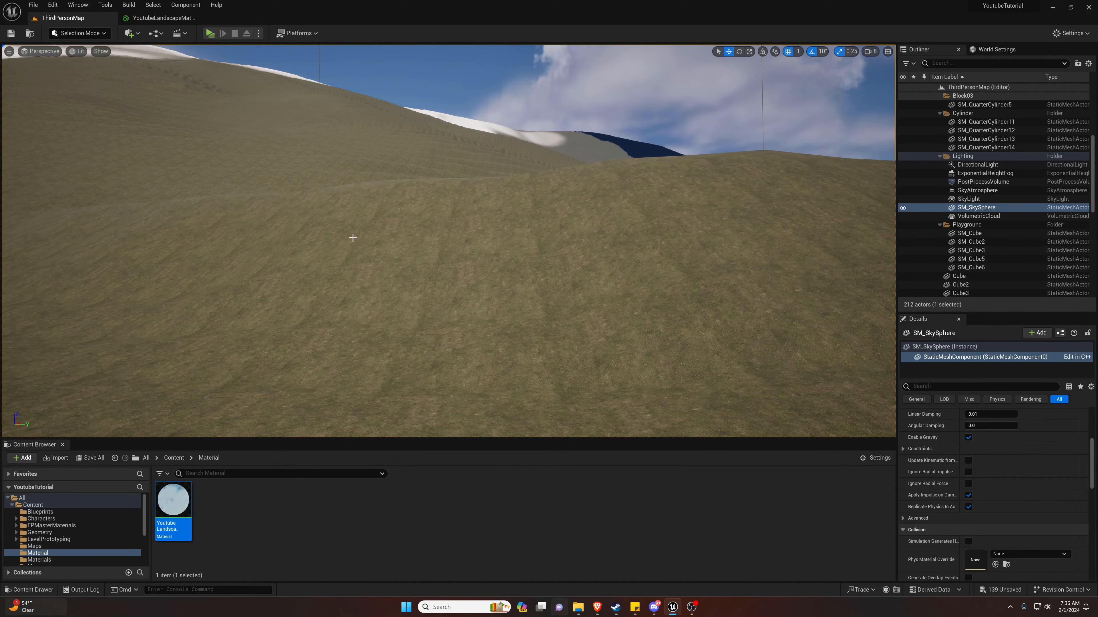
right_drag(381, 253, 246, 242)
key(w)
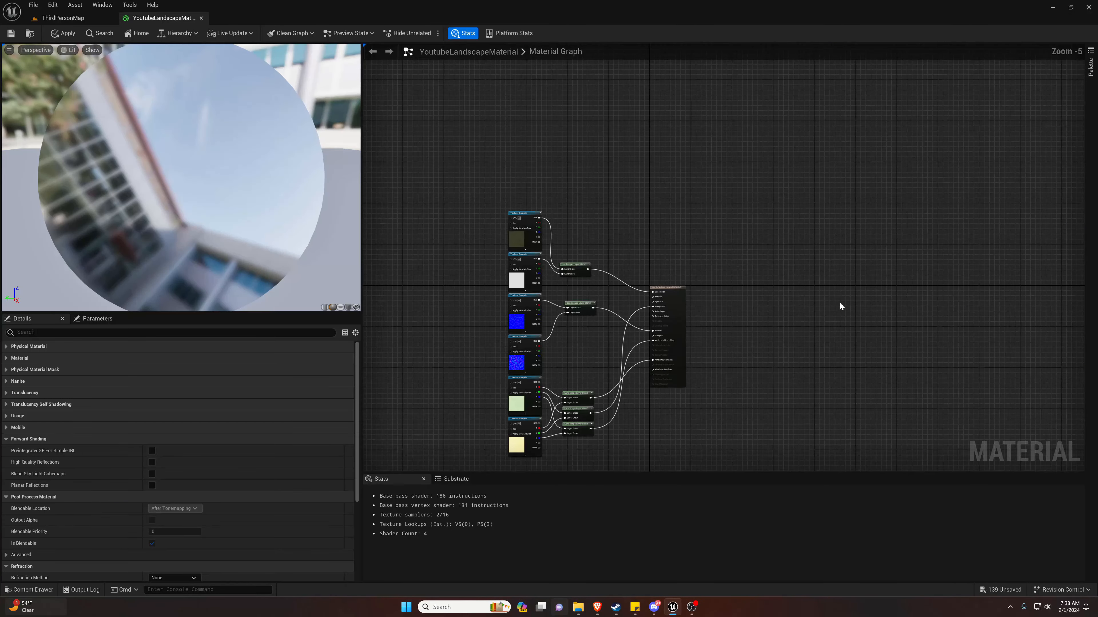
- In YoutubeLandscapeMaterial, move the grass colour texture sample well away from the other nodes and disconnect its RGB output
right_drag(840, 305, 964, 285)
right_drag(857, 208, 975, 181)
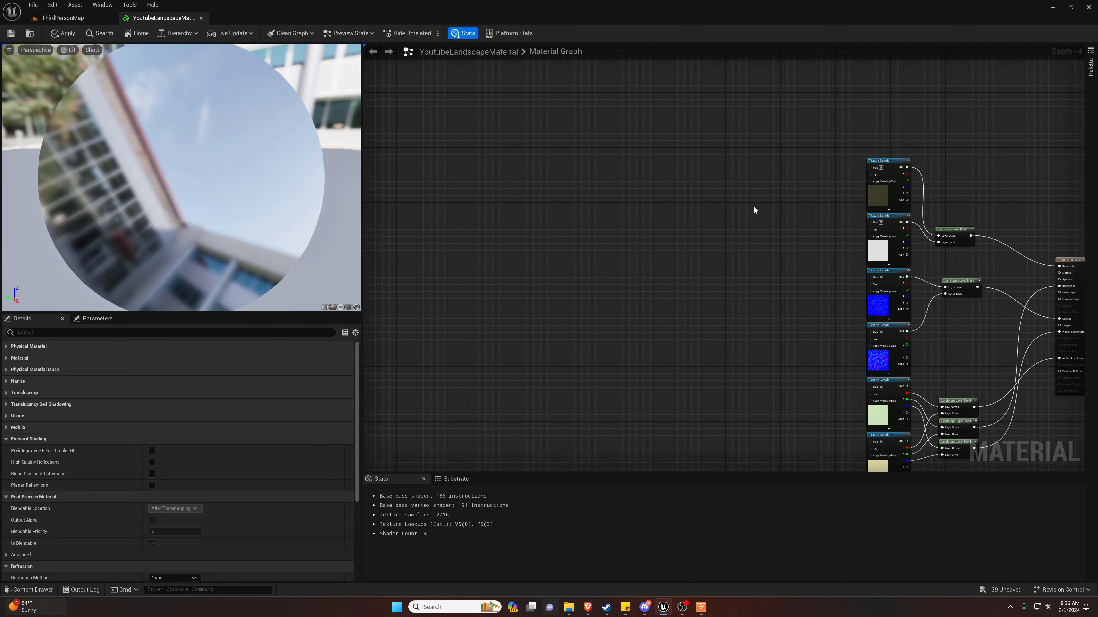
drag(890, 160, 546, 182)
right_drag(646, 205, 789, 220)
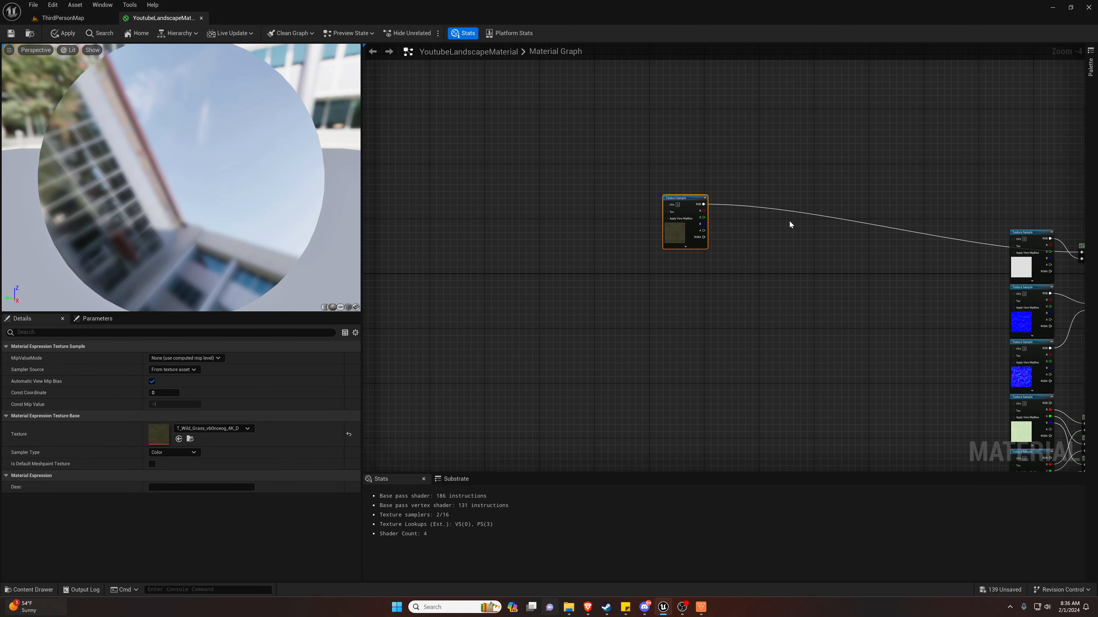
alt+click(767, 209)
scroll(774, 216, up, 4)
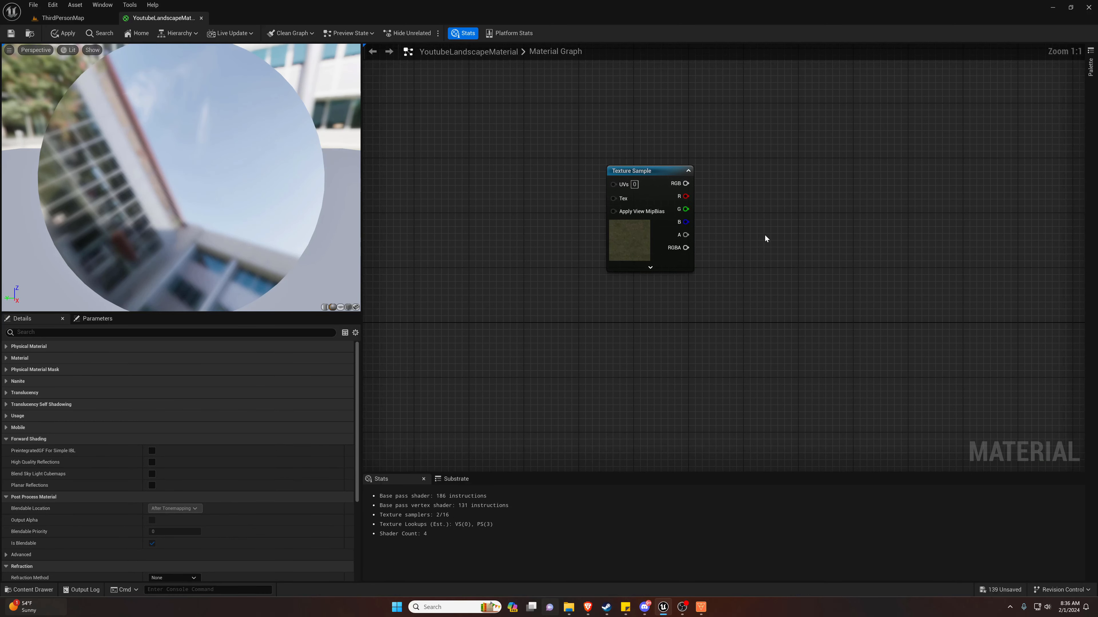
scroll(764, 234, down, 4)
right_drag(762, 233, 801, 240)
drag(746, 206, 657, 199)
right_drag(747, 208, 831, 226)
click(692, 202)
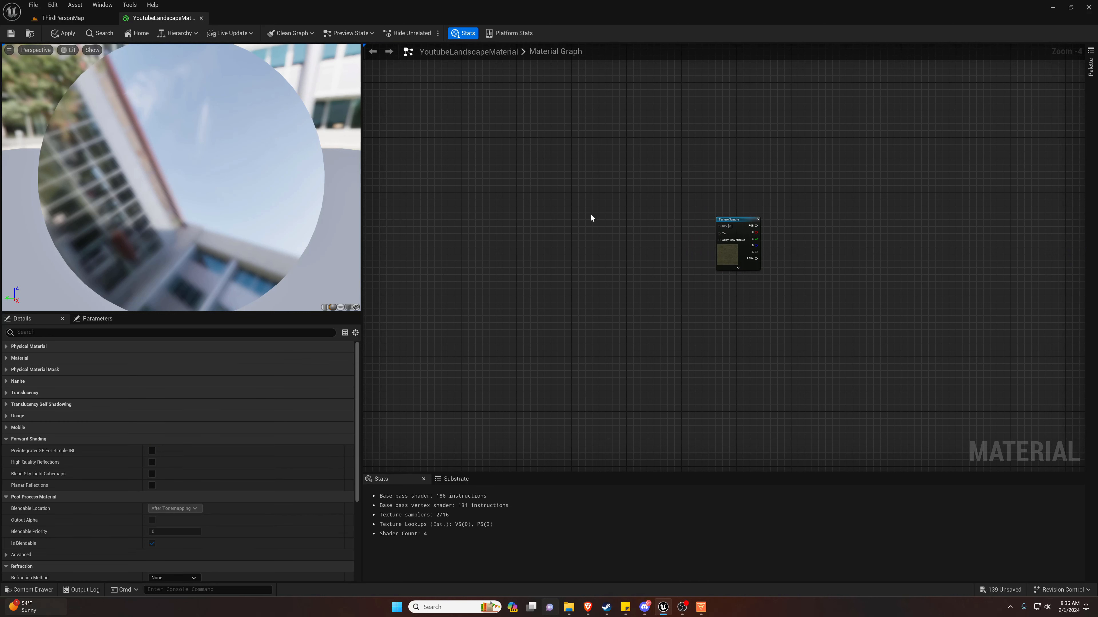
- Add a Constant node and a TextureCoordinate node ahead of the grass texture sample, with the TextureCoordinate above the Constant
click(564, 225)
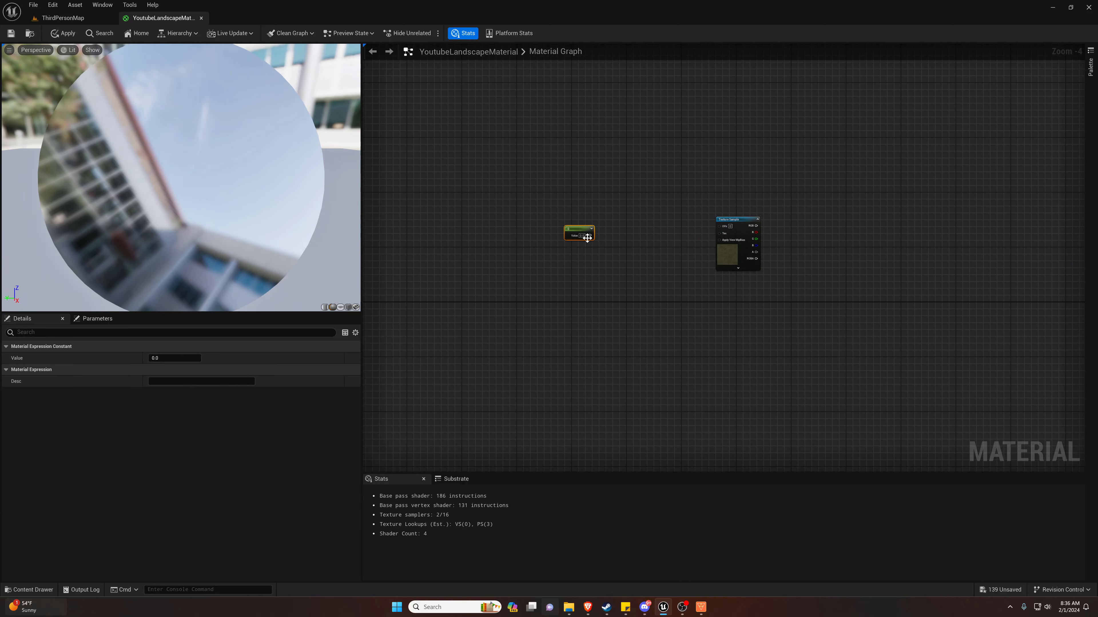
drag(576, 228, 632, 249)
scroll(646, 281, up, 2)
scroll(647, 285, up, 2)
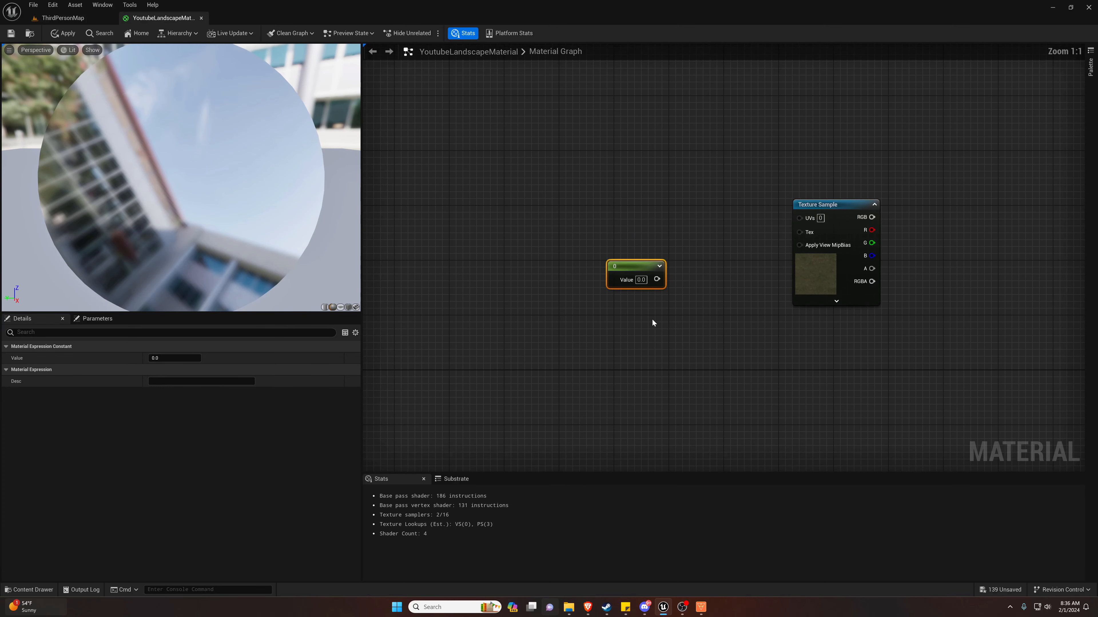
right_click(624, 195)
text(textureco)
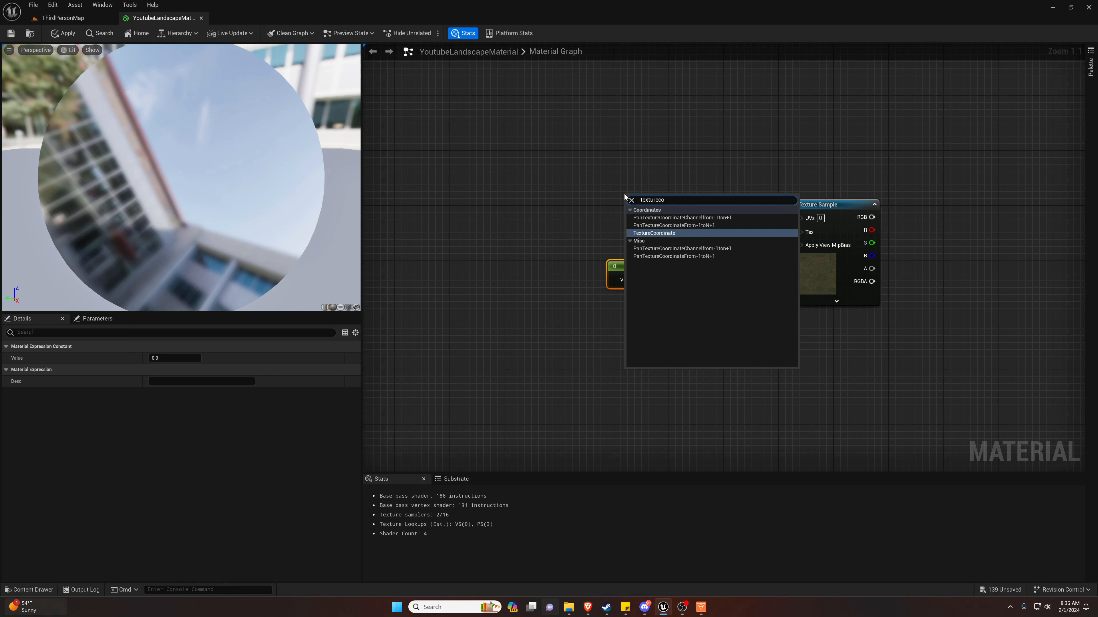
key(Return)
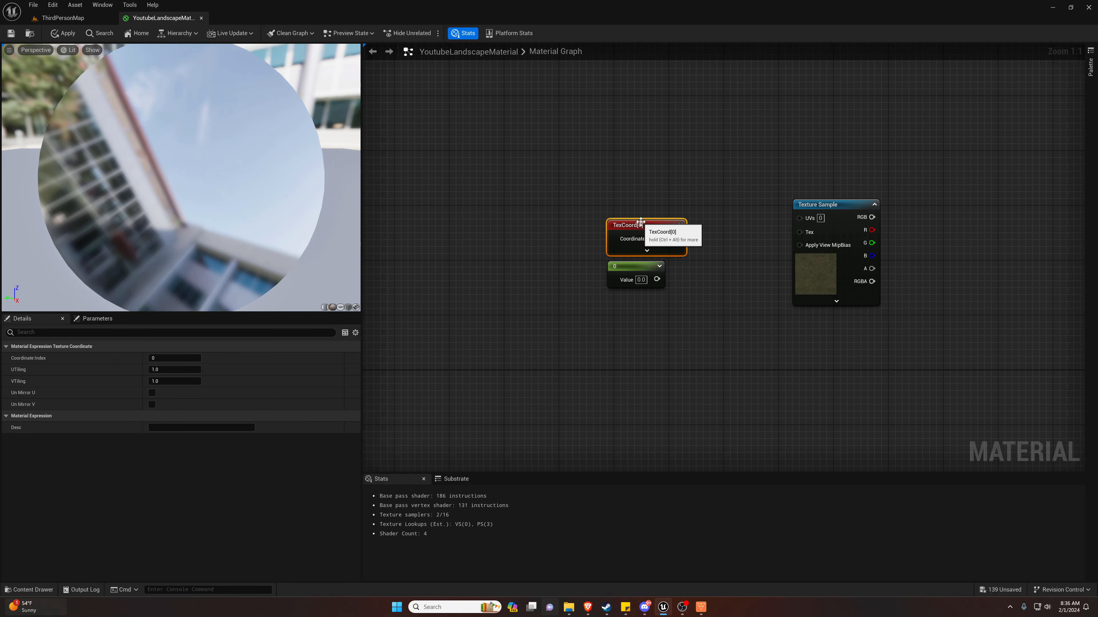
click(666, 190)
- Add a Multiply node before the grass texture sample and place a duplicate of it after the sample
right_click(730, 232)
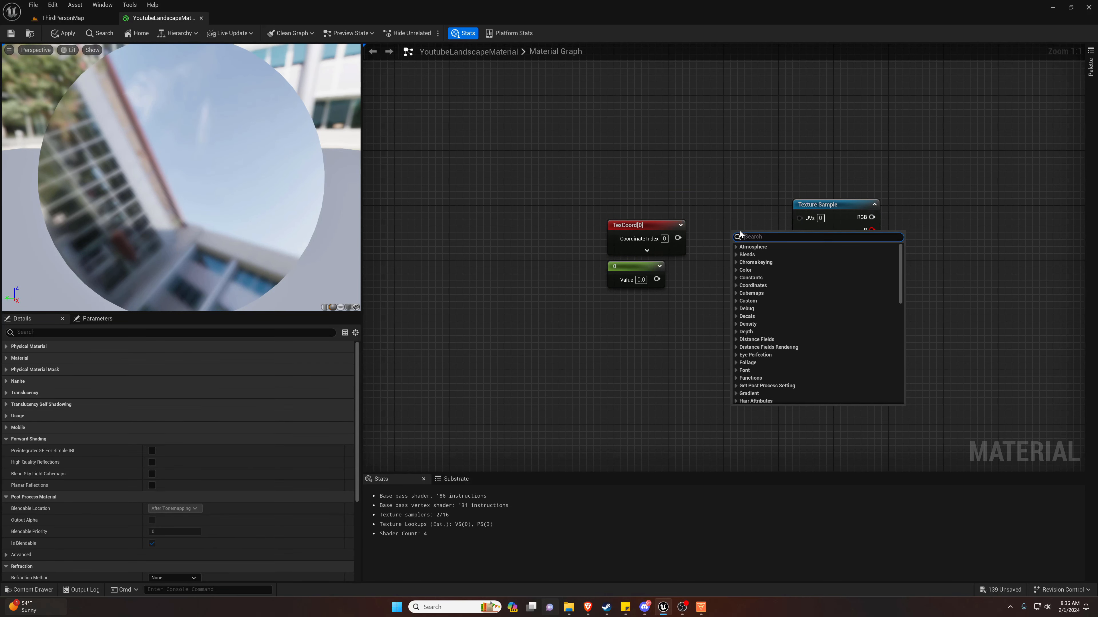
text(multi)
key(Return)
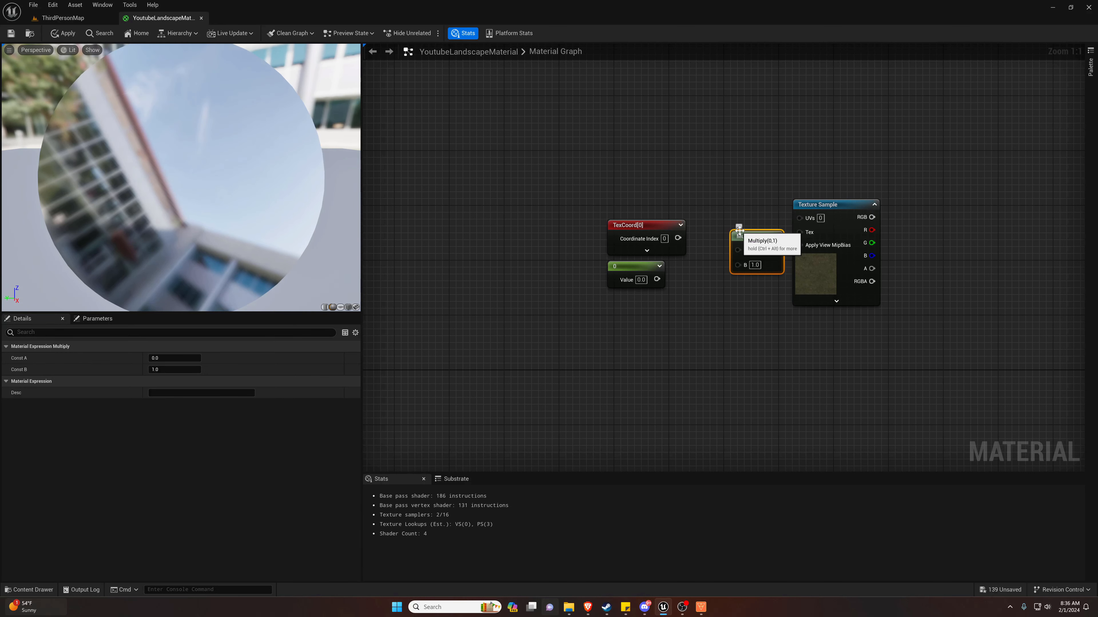
key(ctrl+c)
key(ctrl+v)
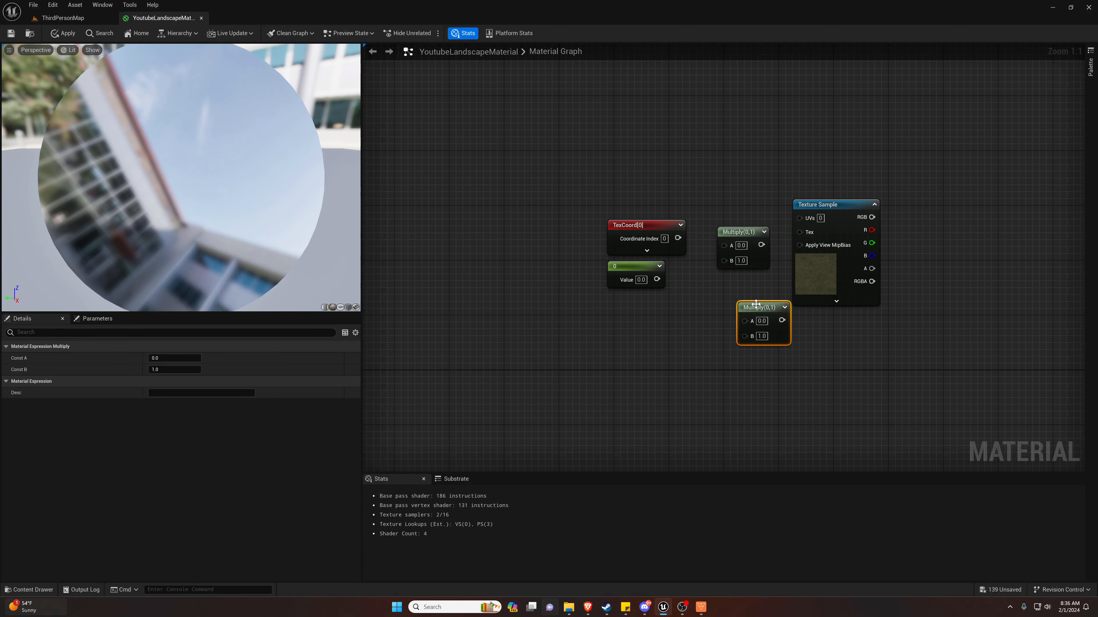
drag(766, 304, 946, 238)
right_drag(949, 184, 776, 240)
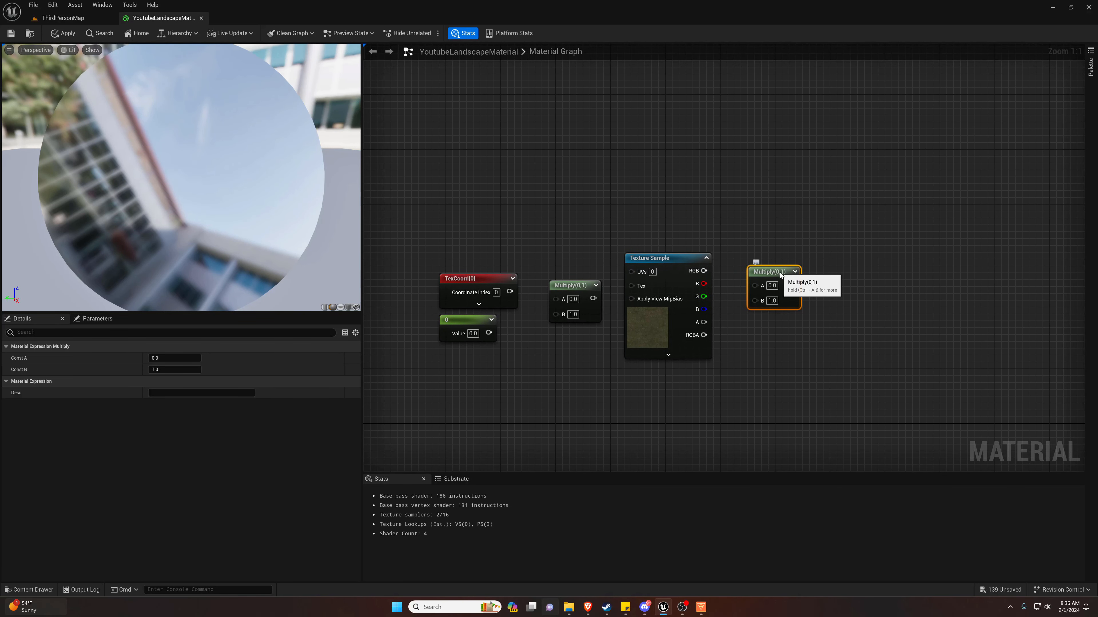
drag(781, 271, 794, 258)
click(771, 363)
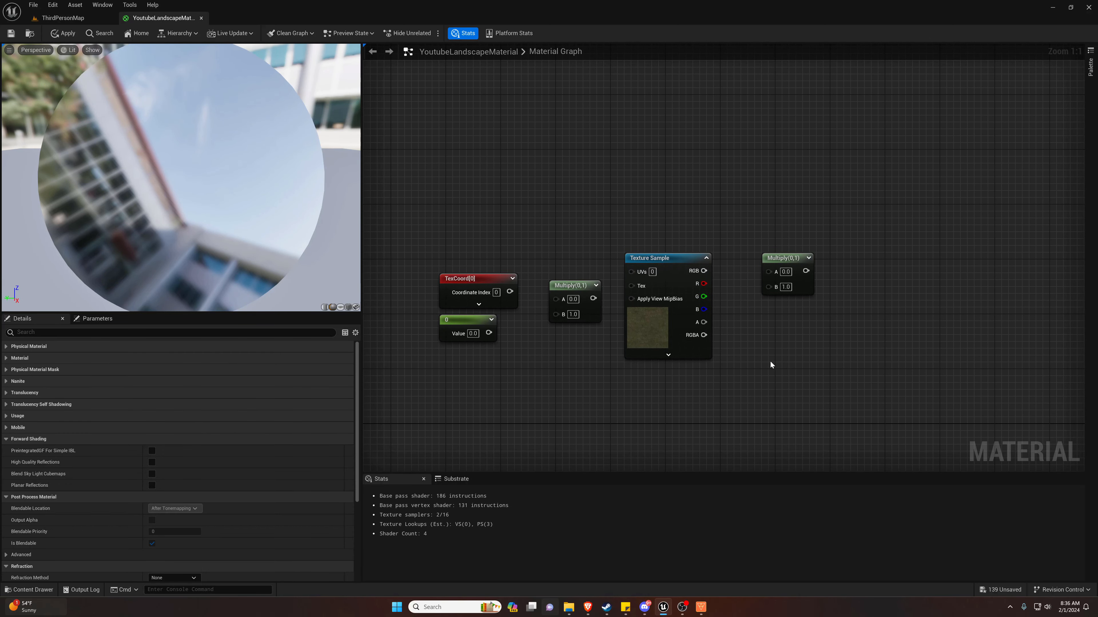
- Add a LinearInterpolate node and place it well after the second Multiply, level with it
right_click(786, 337)
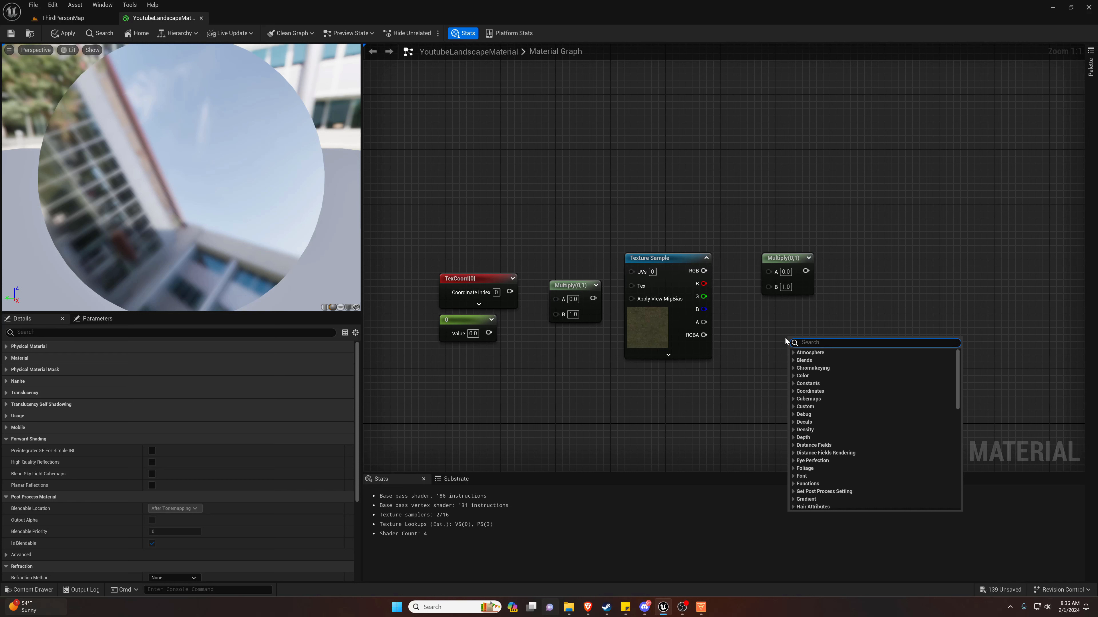
text(lerp)
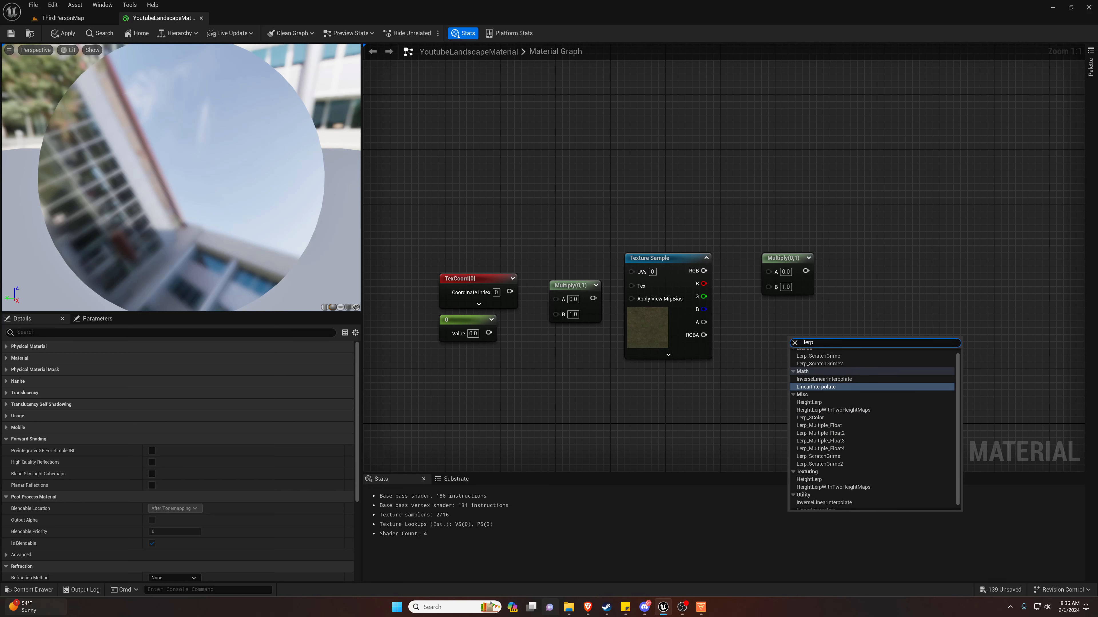
click(823, 388)
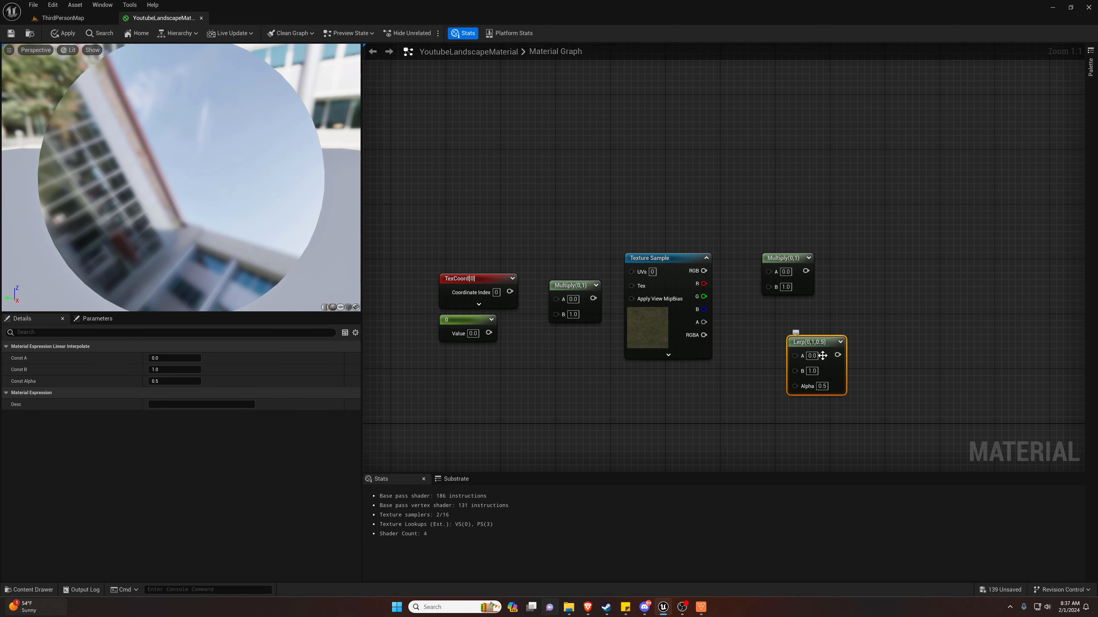
drag(823, 356, 1003, 271)
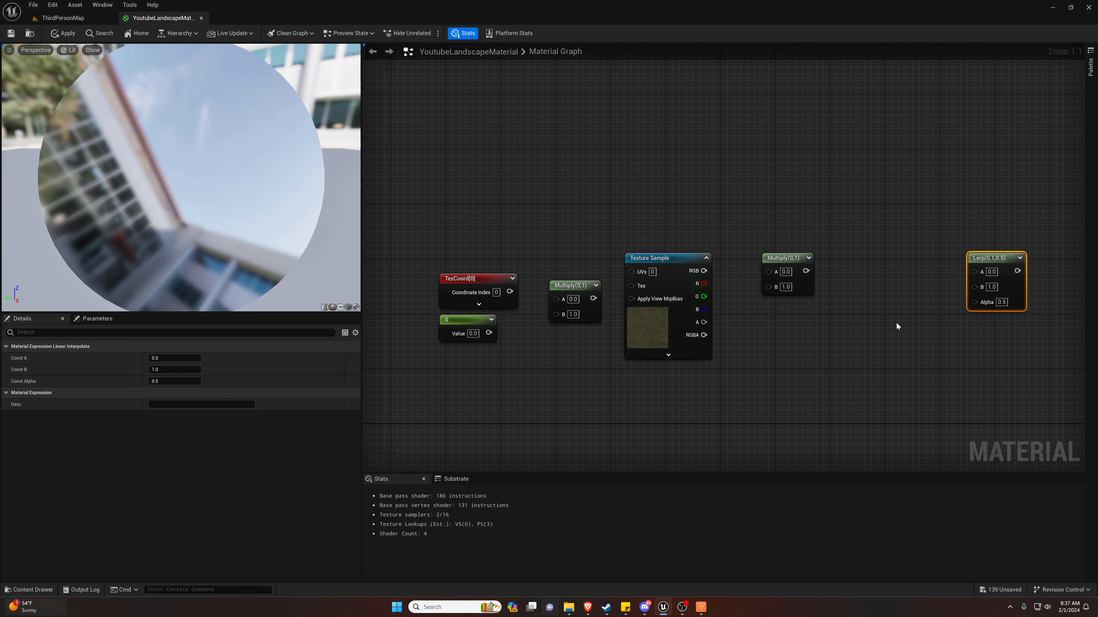
- Add a Constant3Vector node directly below the grass texture sample and connect the TextureCoordinate to input A of the Multiply before the sample
right_drag(896, 322, 896, 316)
right_drag(845, 351, 757, 357)
right_click(758, 359)
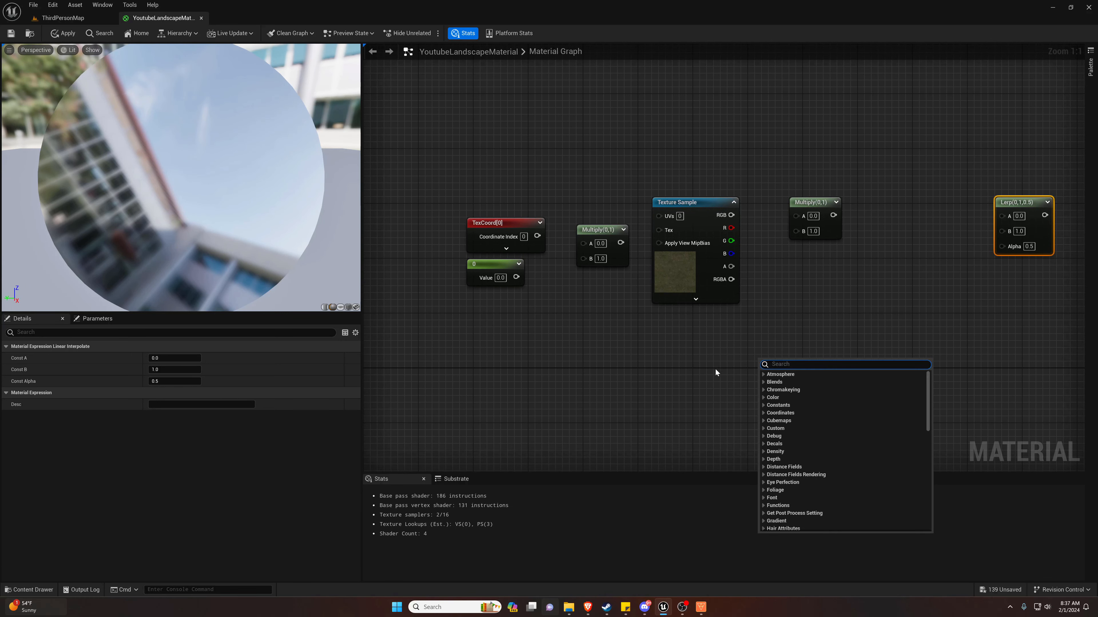
right_click(695, 369)
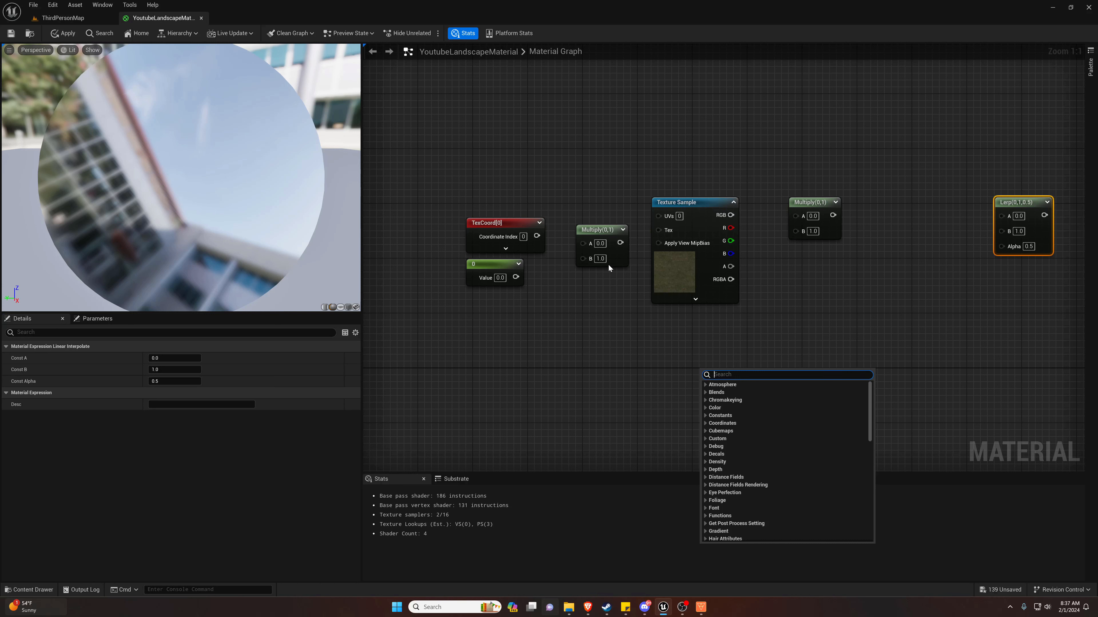
click(658, 356)
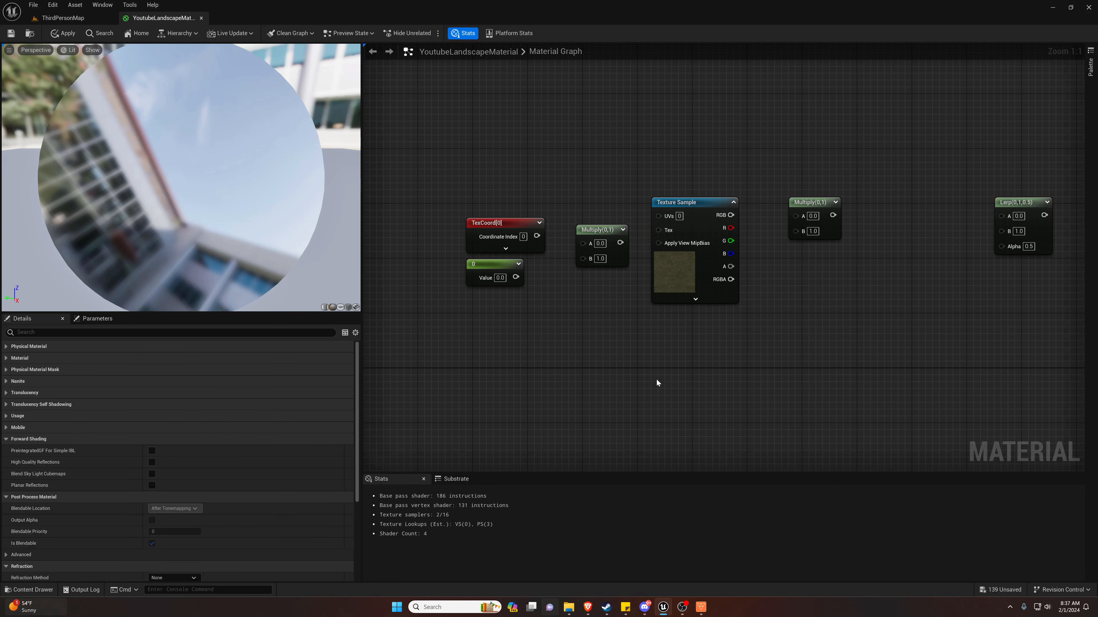
click(656, 378)
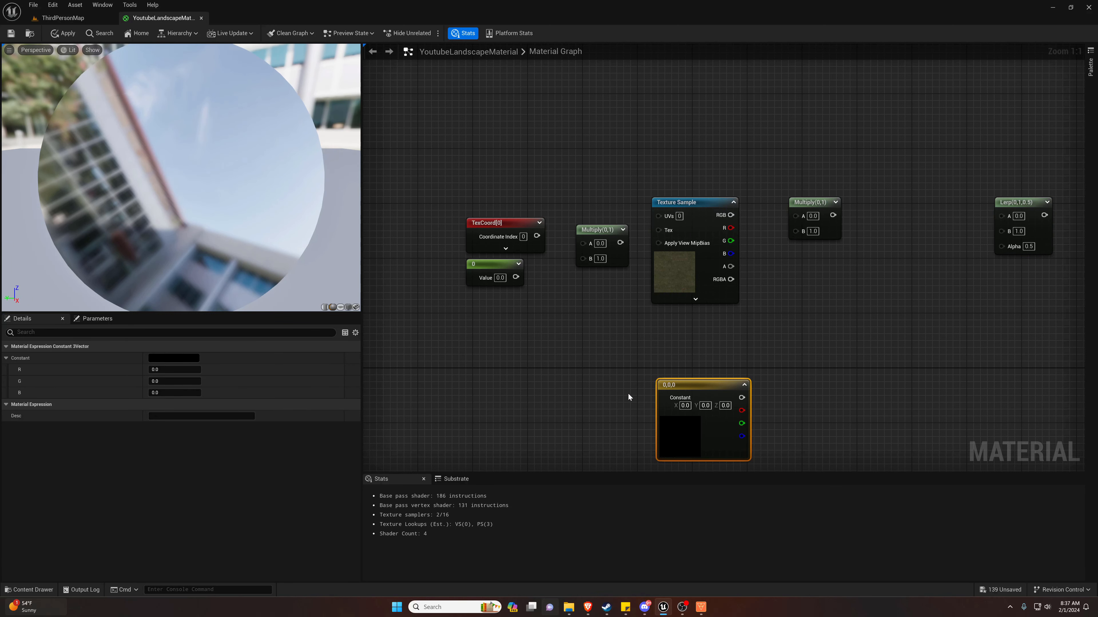
drag(690, 384, 690, 326)
click(800, 314)
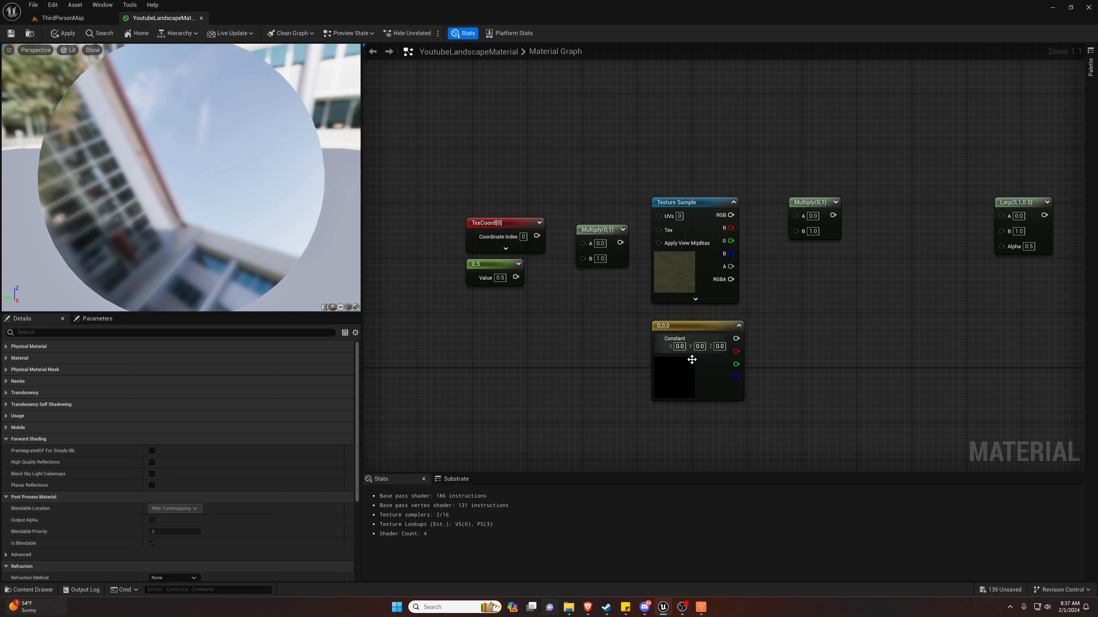
drag(537, 236, 582, 248)
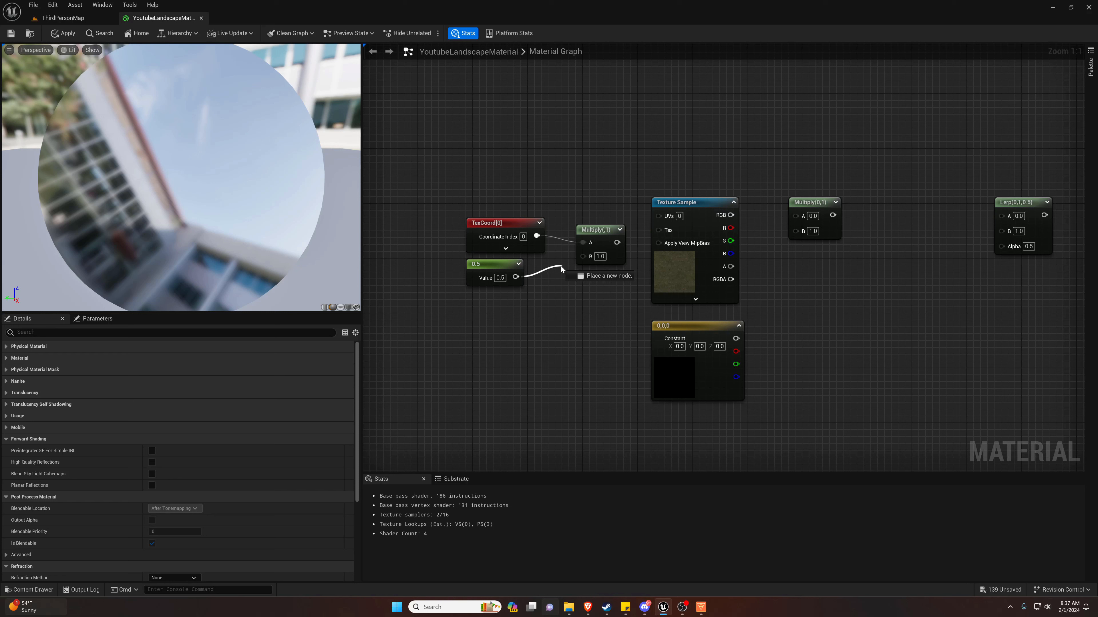
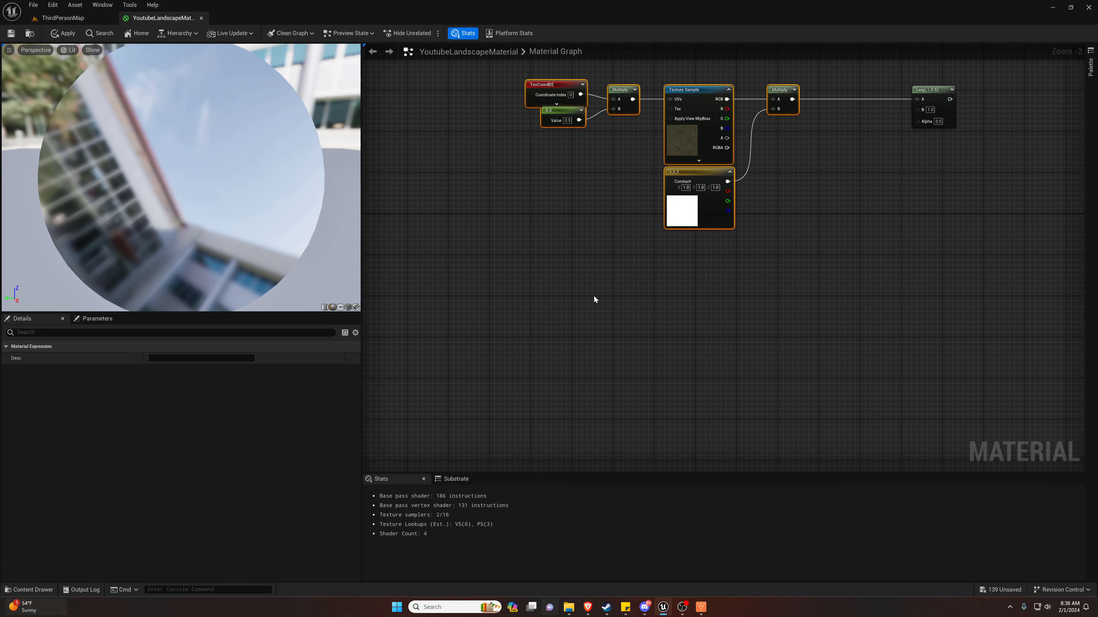
- Paste a copy of the grass node chain below the original and feed the copied texture sample's G output into its Multiply's A input
click(581, 299)
key(ctrl+v)
drag(651, 279, 716, 241)
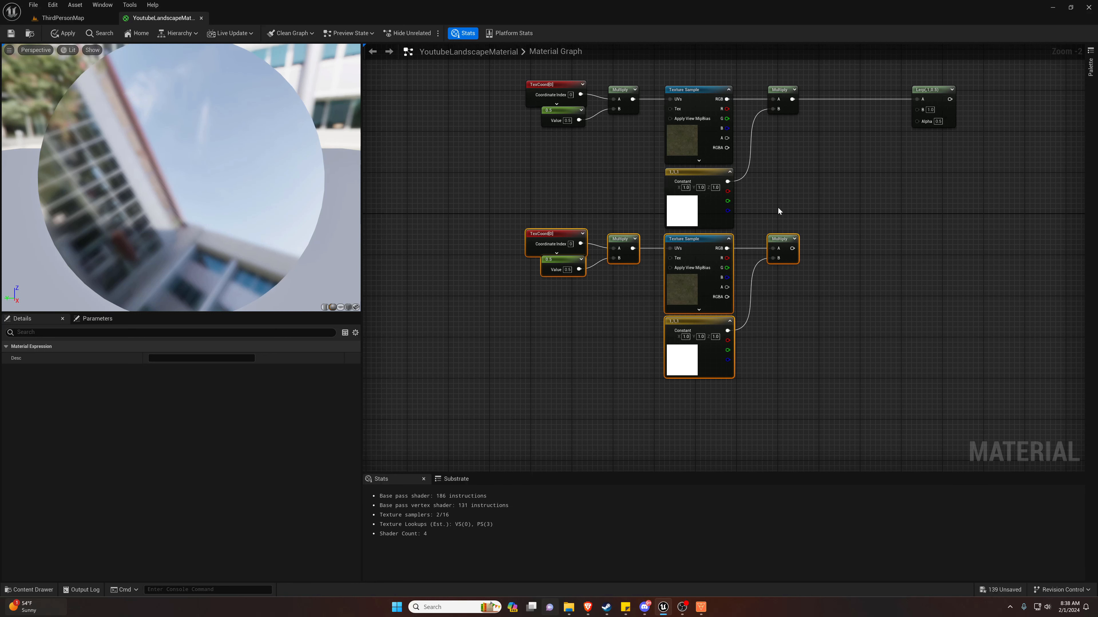
click(779, 207)
right_drag(789, 193, 751, 232)
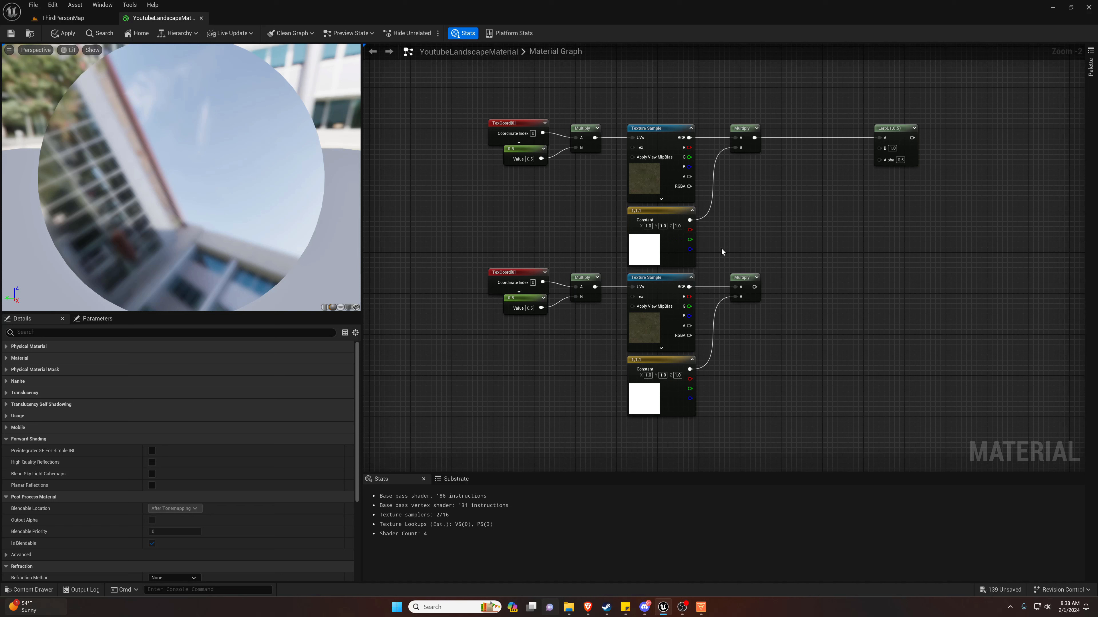
drag(689, 306, 735, 288)
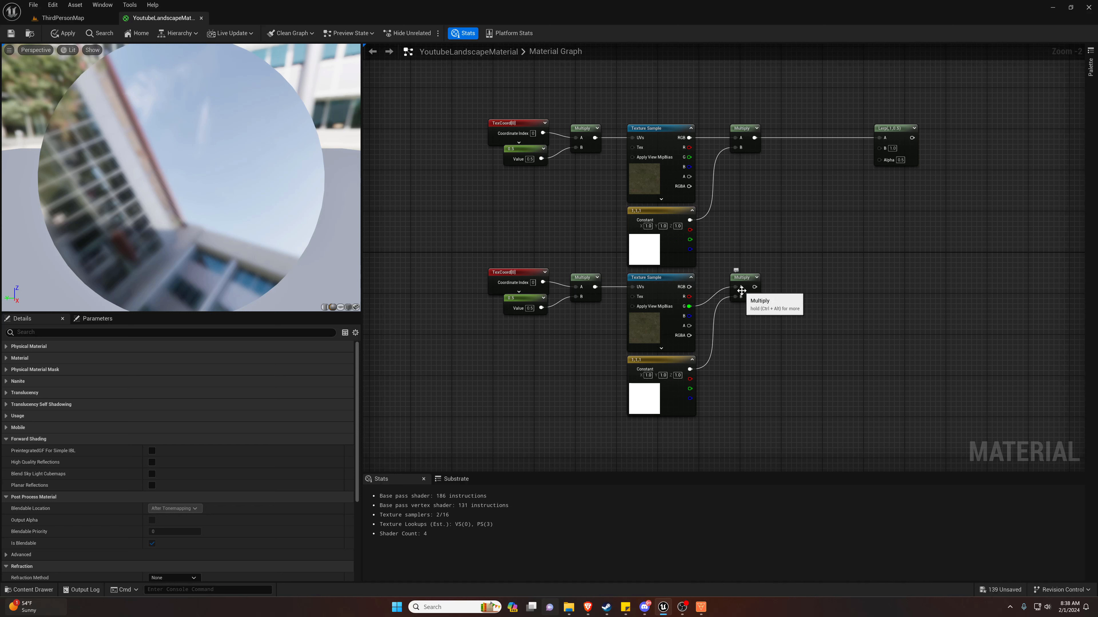
- Set the copied chain's colour constant to bright green (0.123164, 1.0, 0.063625) and connect that chain's final Multiply to the Lerp's B input
double_click(645, 394)
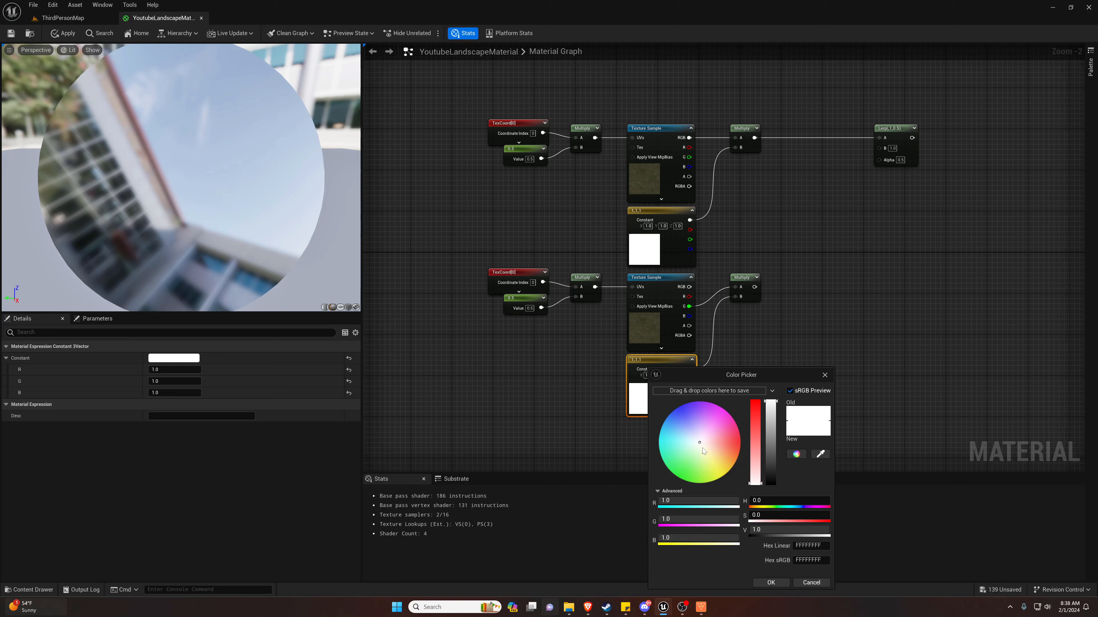
drag(700, 450, 682, 476)
click(771, 582)
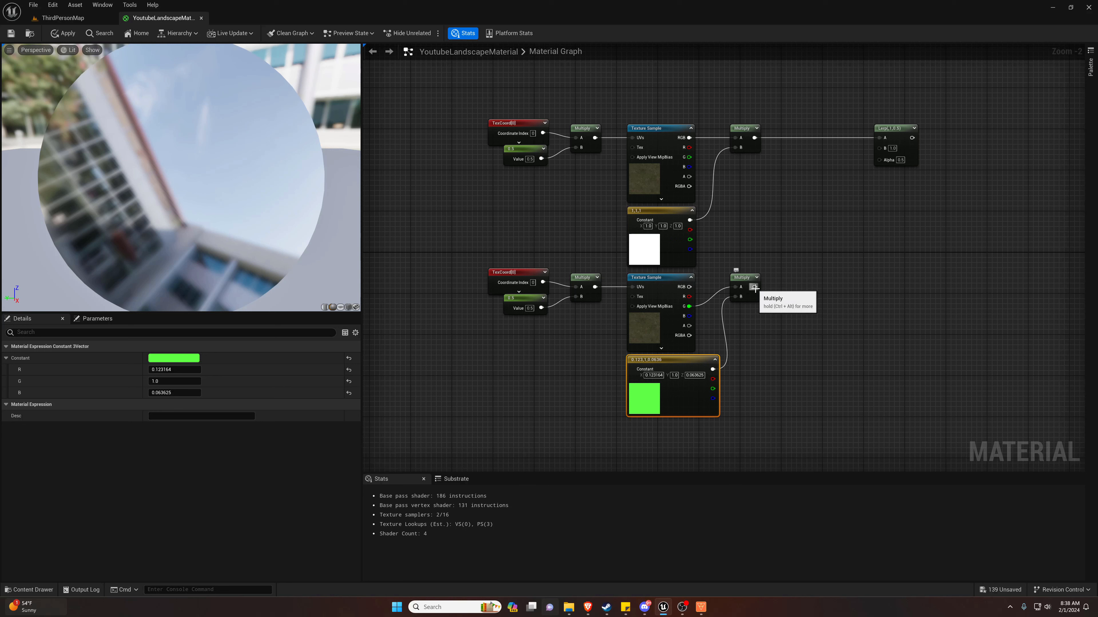
drag(754, 286, 878, 148)
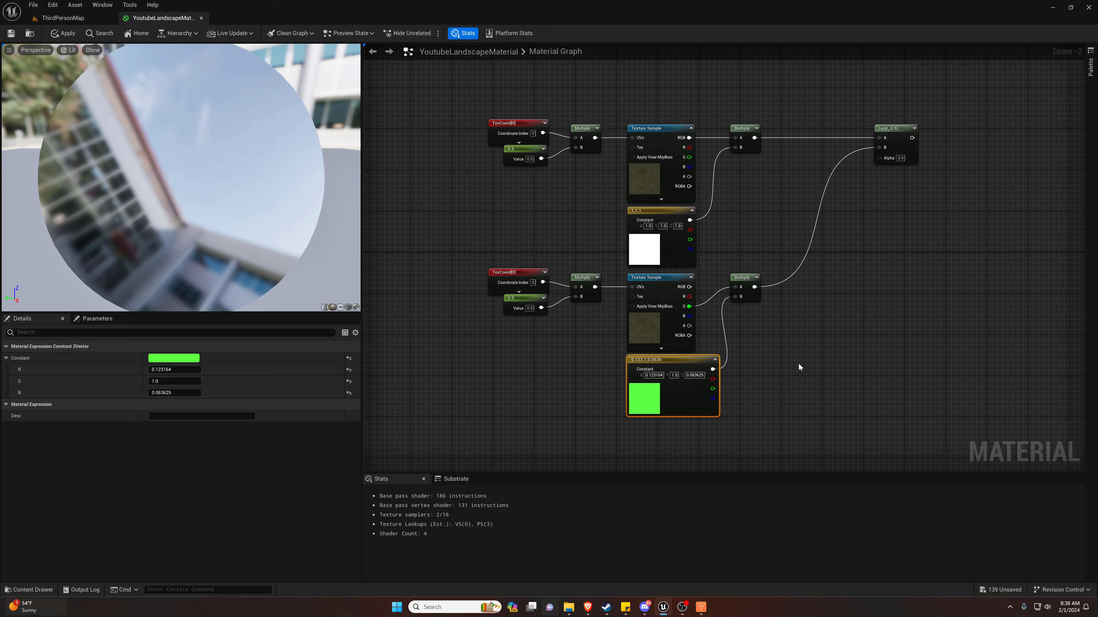
- Duplicate the second texture chain with its green constant and place the copy directly beneath it
right_drag(798, 364, 791, 304)
drag(459, 195, 767, 325)
click(767, 325)
drag(424, 208, 797, 364)
right_drag(711, 392, 725, 280)
key(ctrl+c)
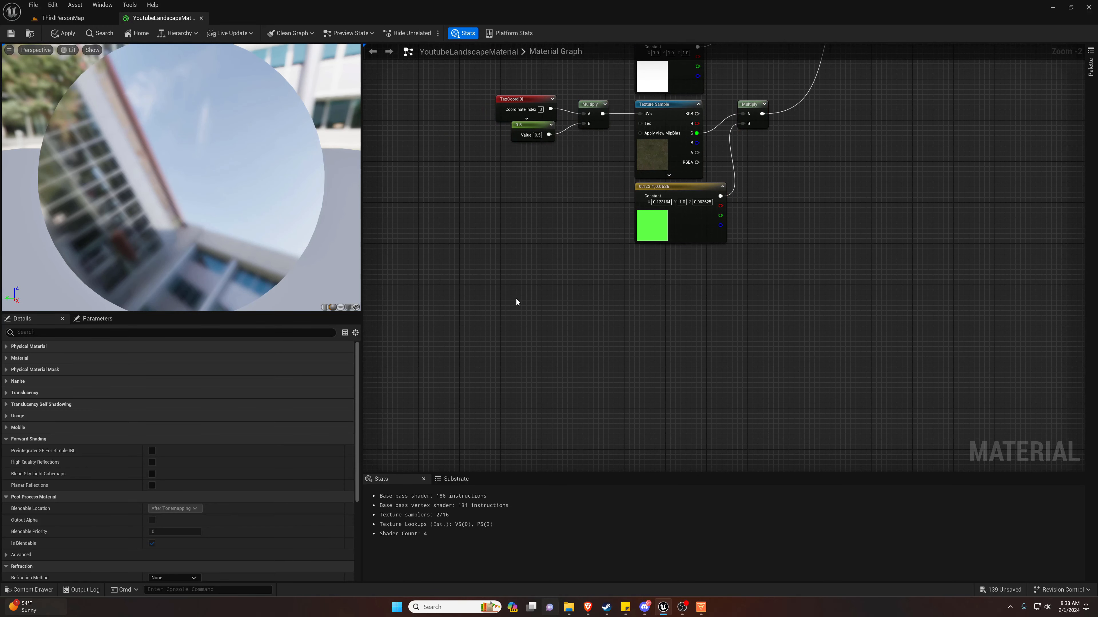
key(ctrl+v)
drag(641, 279, 679, 258)
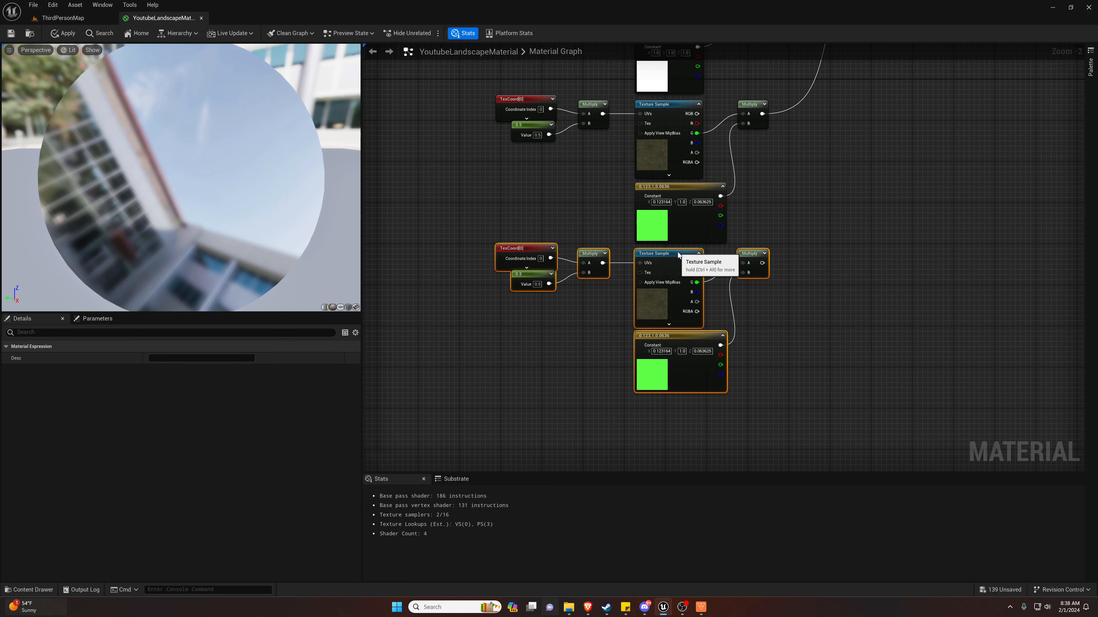
right_drag(812, 289, 763, 346)
- Delete the green colour constant and the final Multiply from the third texture chain
click(748, 327)
click(669, 415)
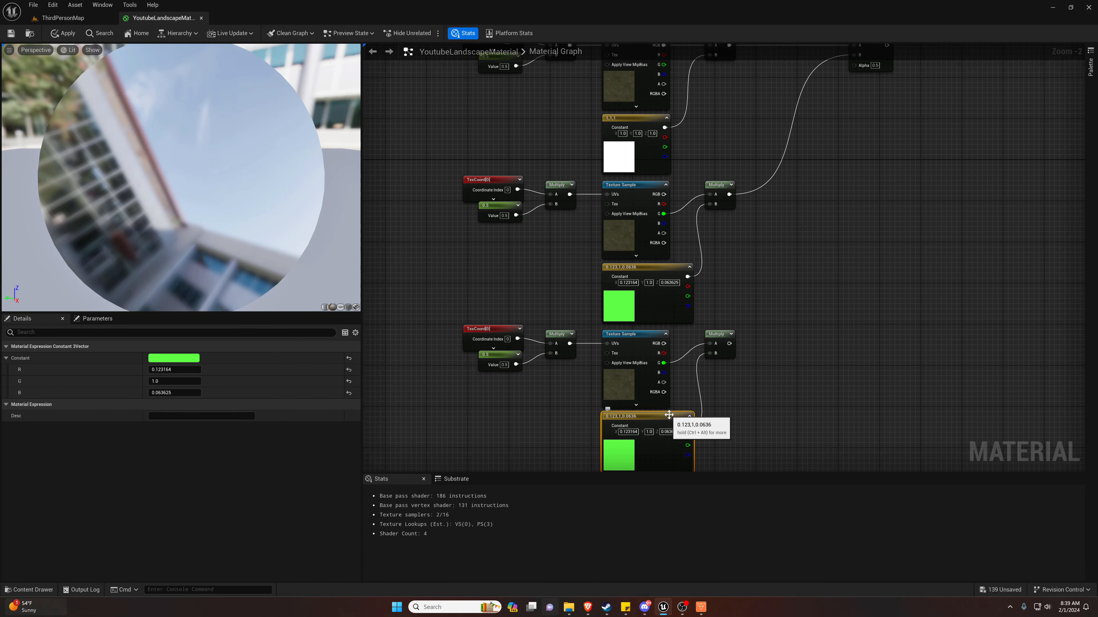
key(Delete)
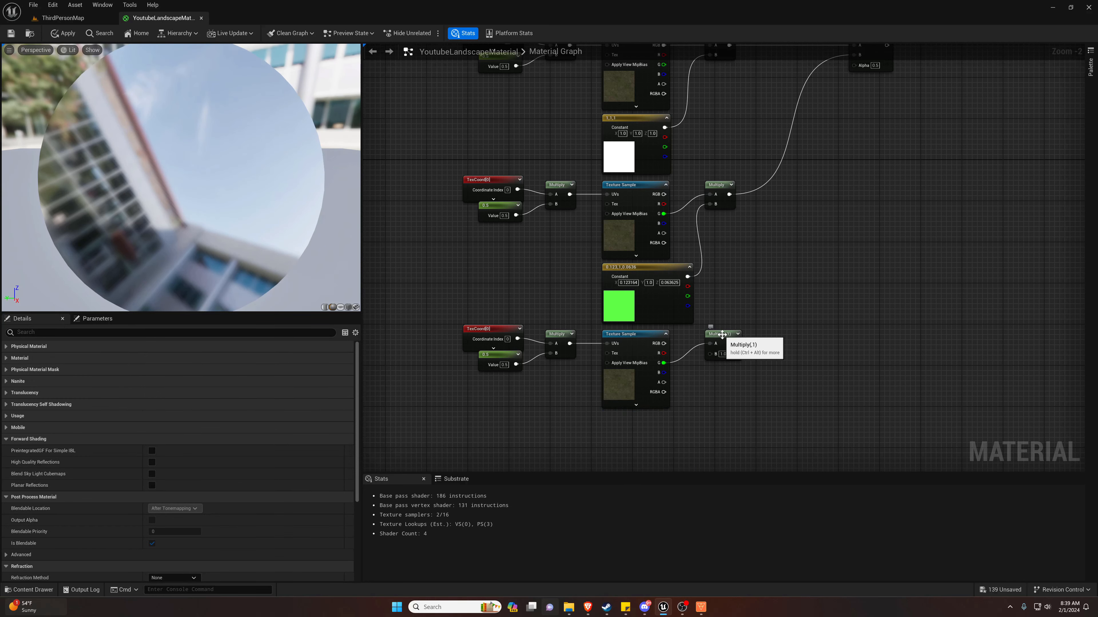
click(718, 333)
key(Delete)
right_drag(714, 372, 778, 338)
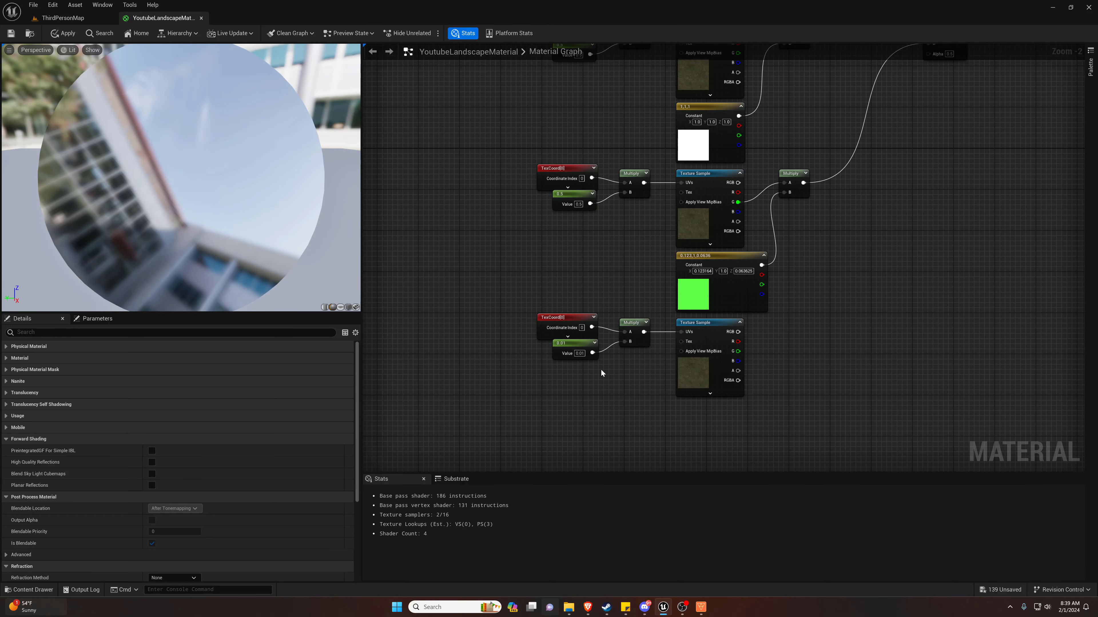
- Assign the T_MacroVariation texture to the third chain's texture sample
right_drag(601, 373, 548, 372)
click(564, 368)
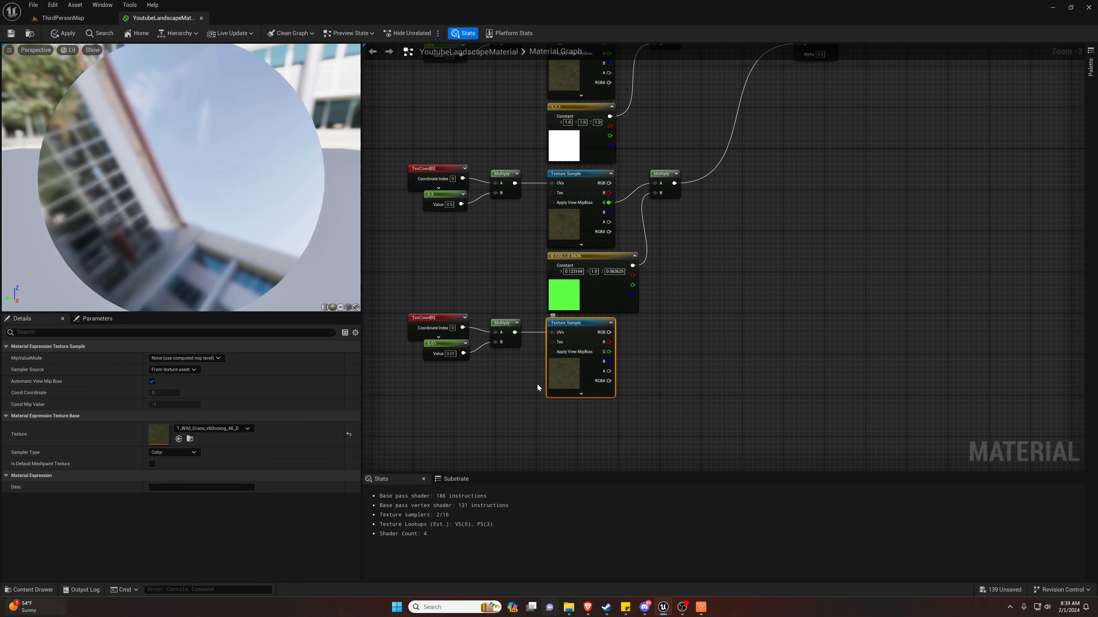
click(232, 431)
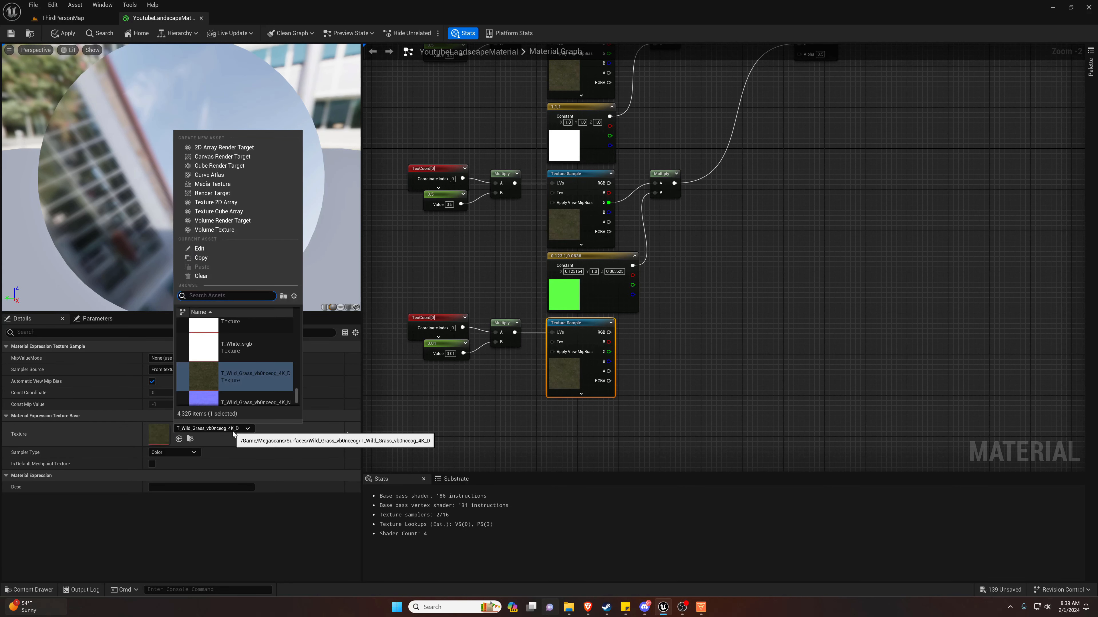
text(t_mac)
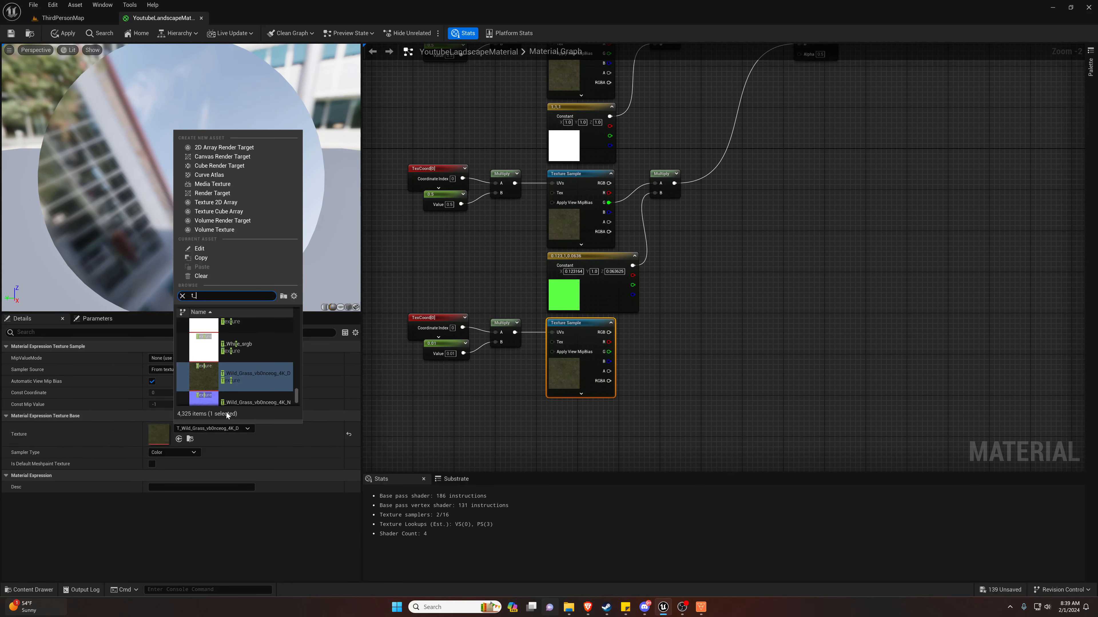
text(ro)
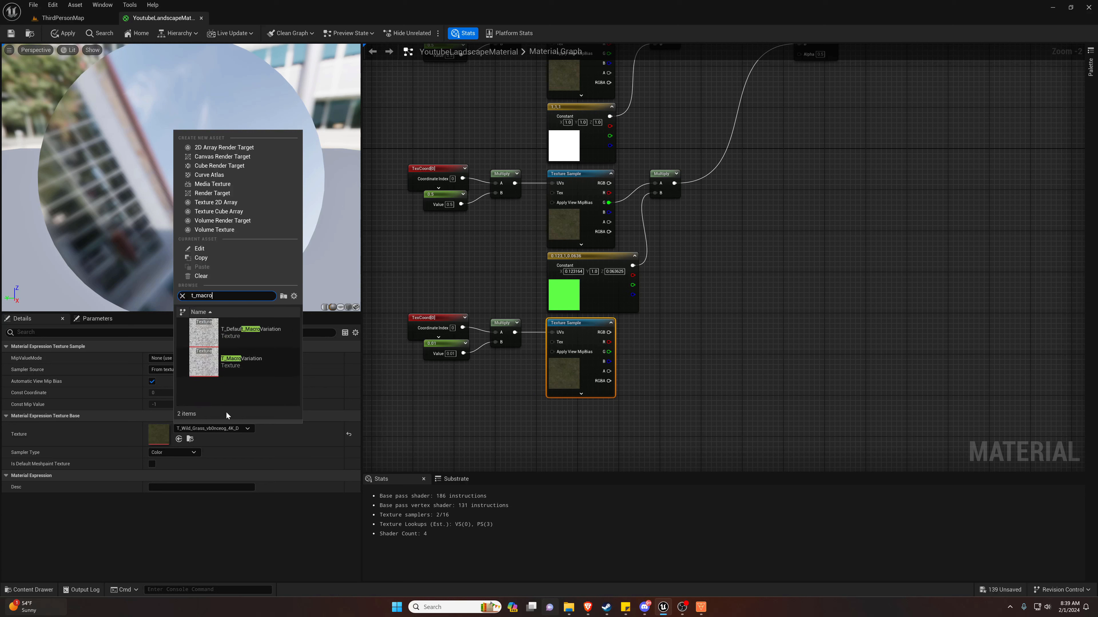
click(245, 367)
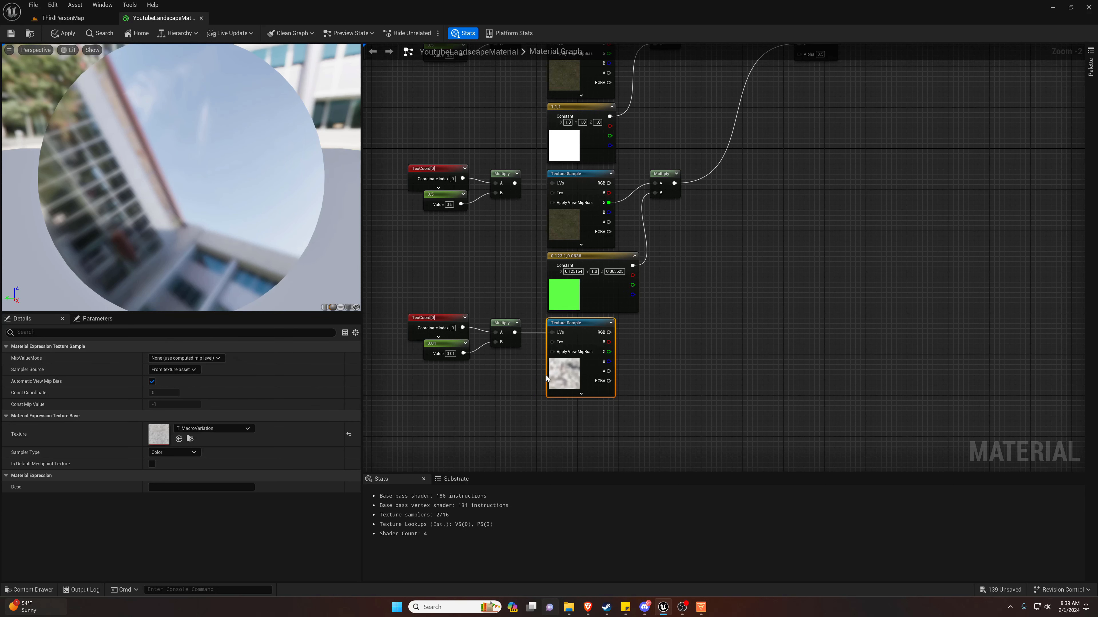
- Check the Show Engine Content option in the Content Browser's view settings on ThirdPersonMap, and return to the material
click(64, 18)
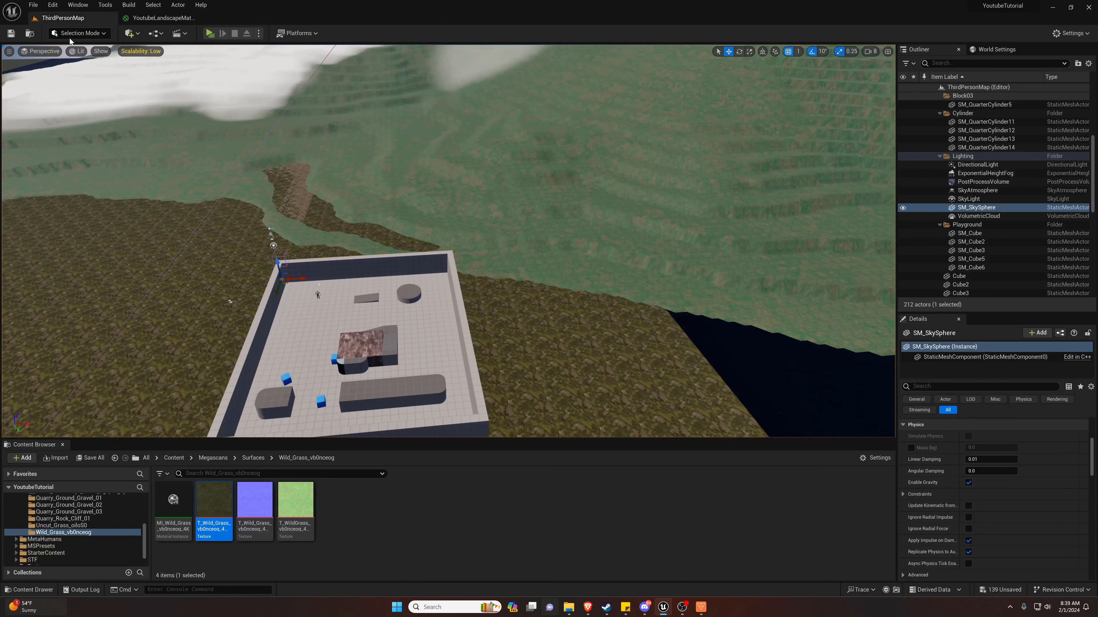
click(881, 458)
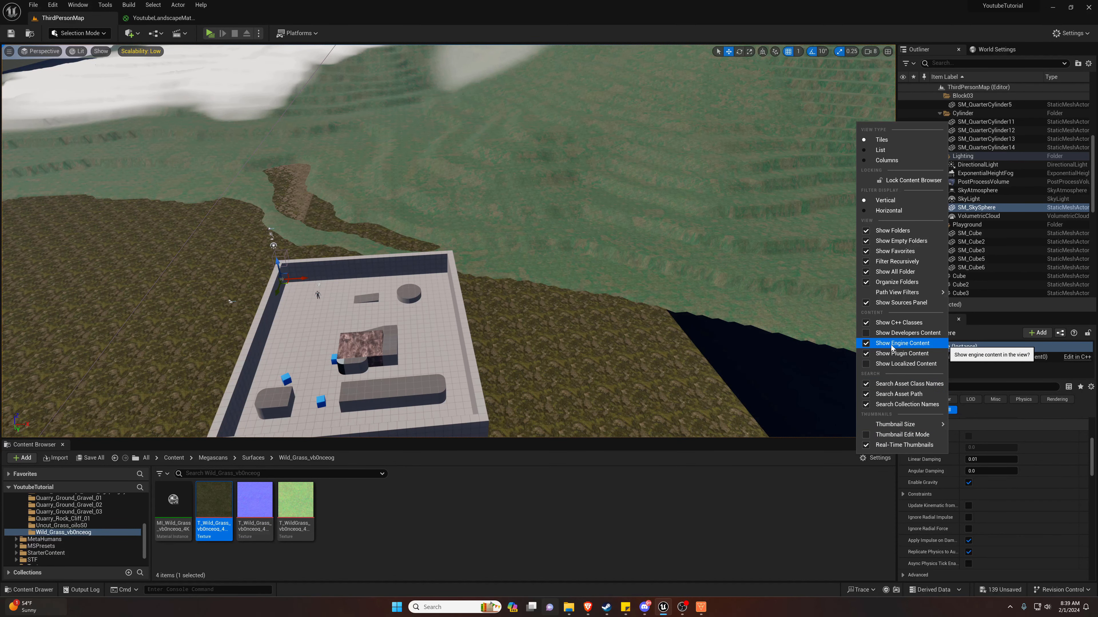
click(160, 19)
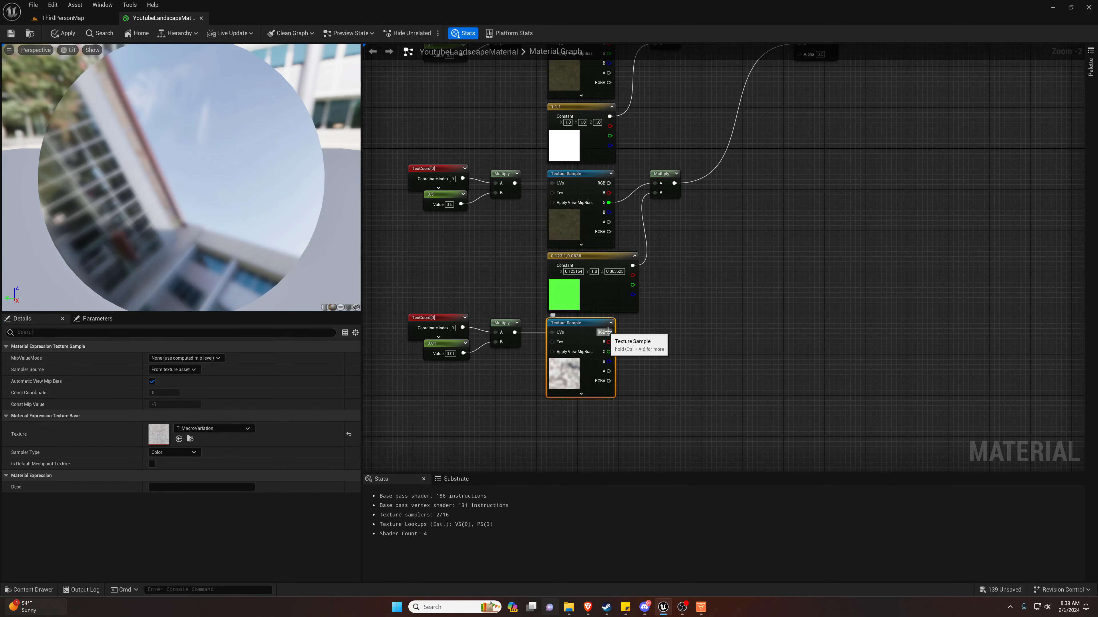
- Locate the T_MacroVariation texture asset in the Content Browser and return to YoutubeLandscapeMaterial
right_drag(647, 327, 670, 351)
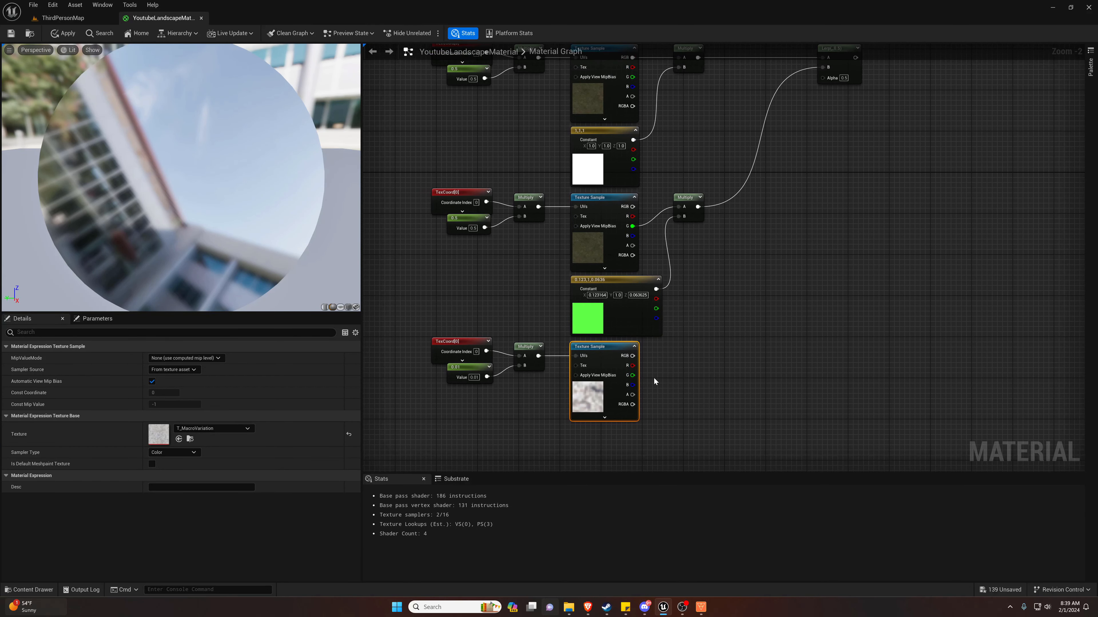
double_click(632, 371)
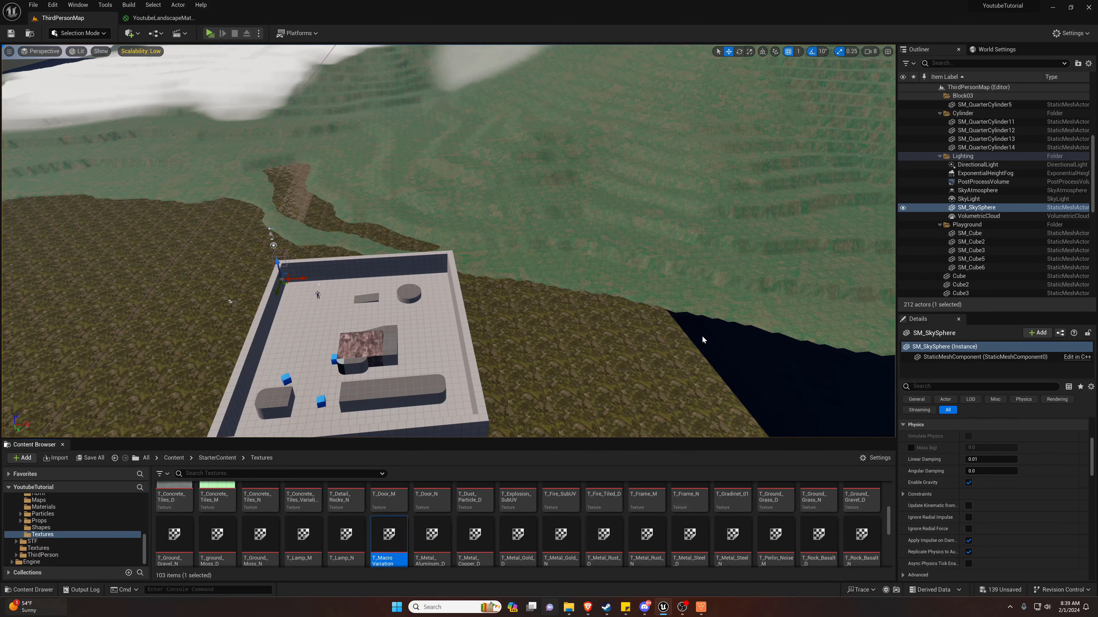
click(168, 19)
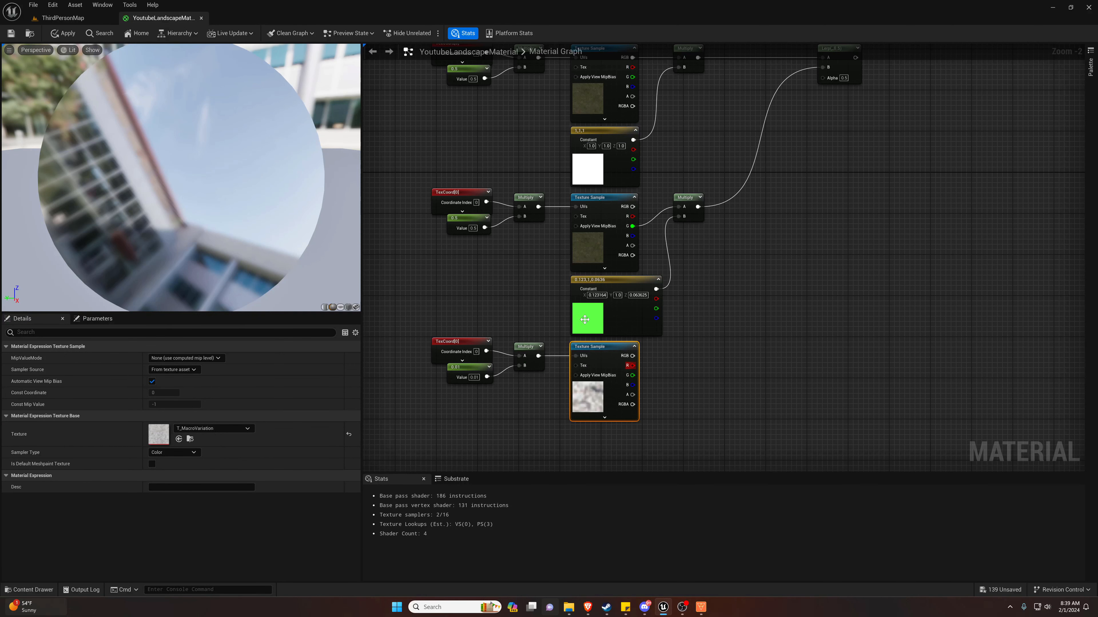
- Connect the R output of the T_MacroVariation texture sample to the Lerp's Alpha input
drag(631, 366, 822, 79)
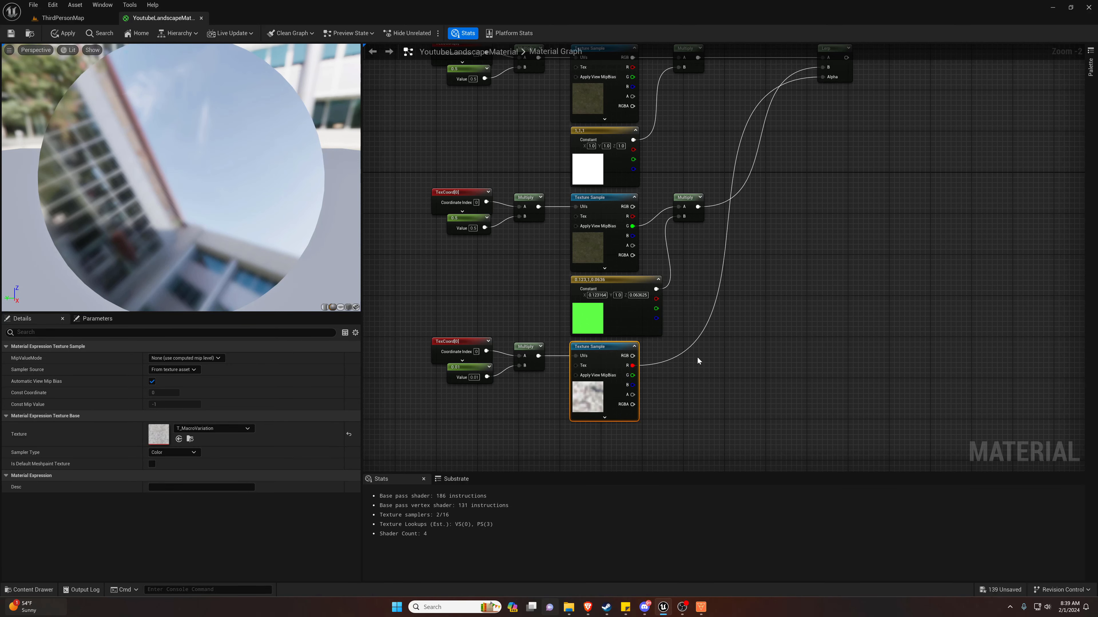
scroll(896, 167, down, 1)
right_drag(897, 166, 564, 348)
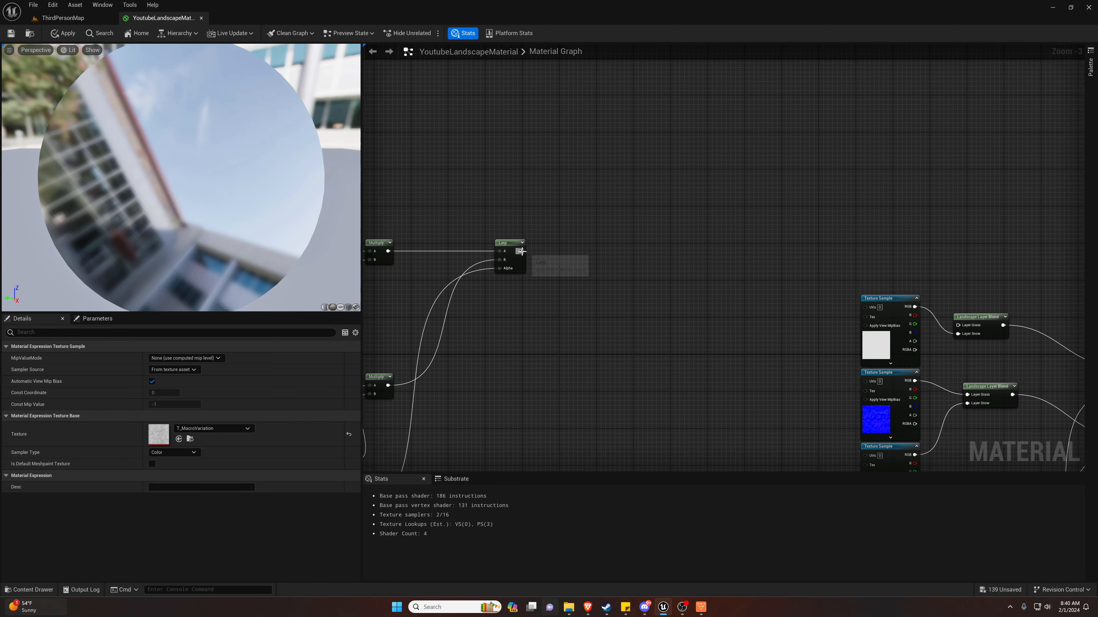
- Connect the Lerp output to the Layer Grass input of the upper Landscape Layer Blend, and save the material
drag(521, 252, 959, 329)
right_drag(622, 351, 1020, 250)
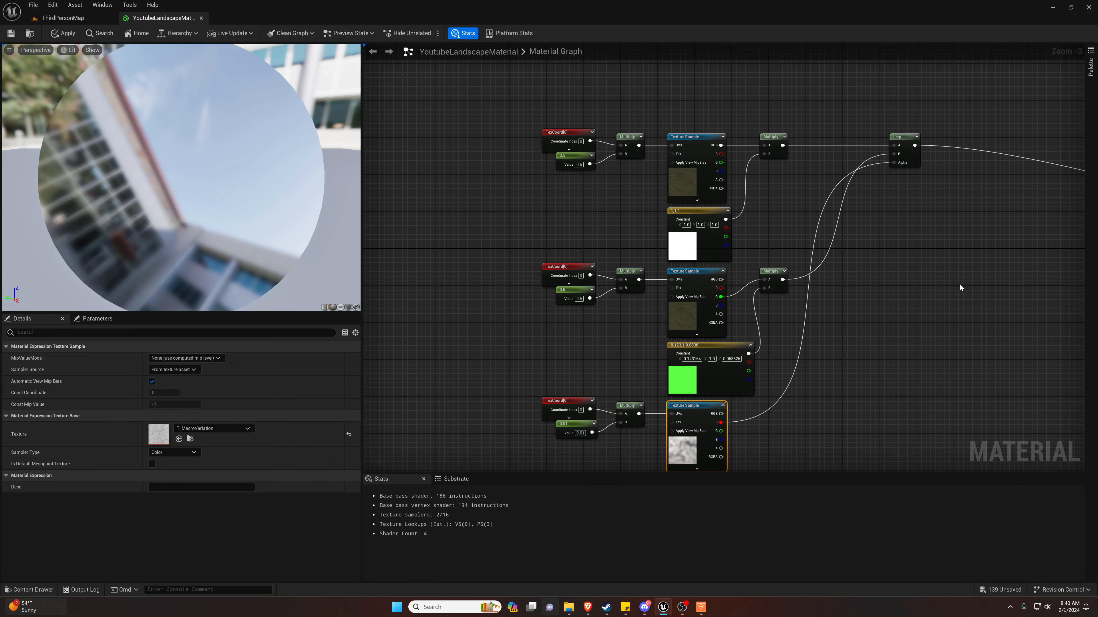
right_drag(960, 285, 877, 247)
scroll(894, 225, down, 1)
click(895, 222)
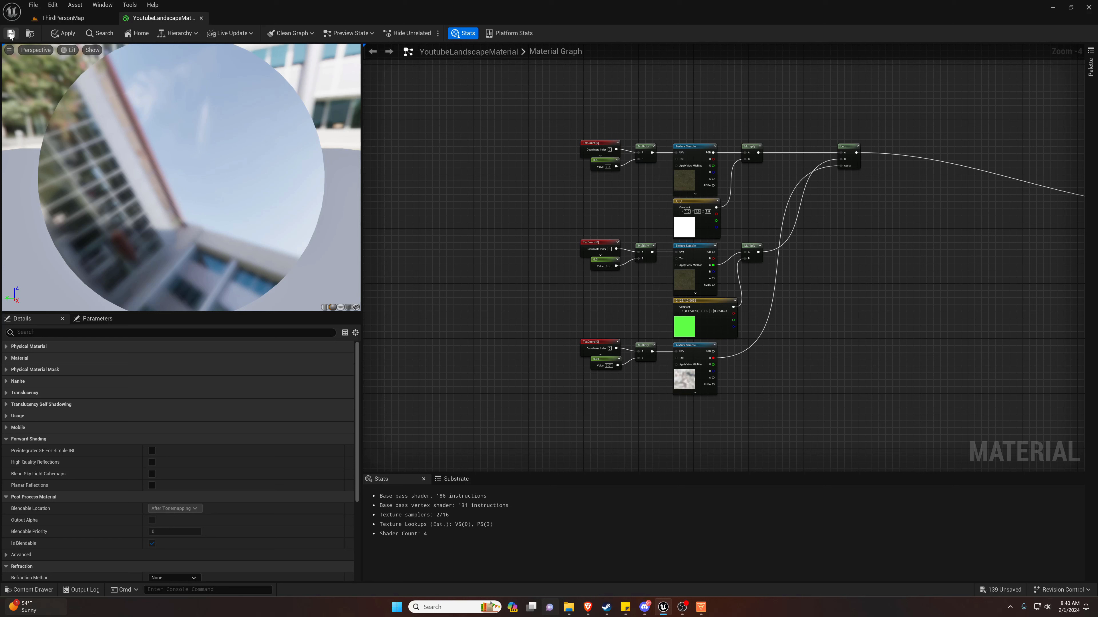
click(57, 35)
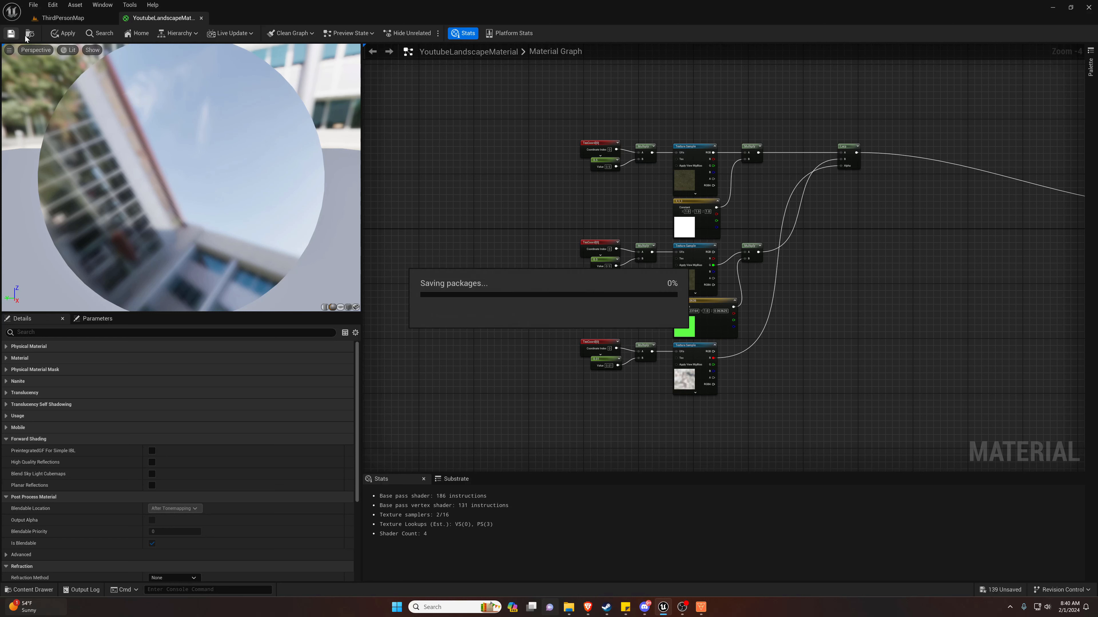
- Inspect the grass on ThirdPersonMap's landscape from above and up close, comparing the painted hills with the flat ground for texture repetition
click(65, 18)
mouse_move(539, 158)
right_down()
mouse_move(603, 95)
mouse_move(534, 154)
right_up()
key(a)
key(a)
key(s)
right_drag(417, 299, 462, 324)
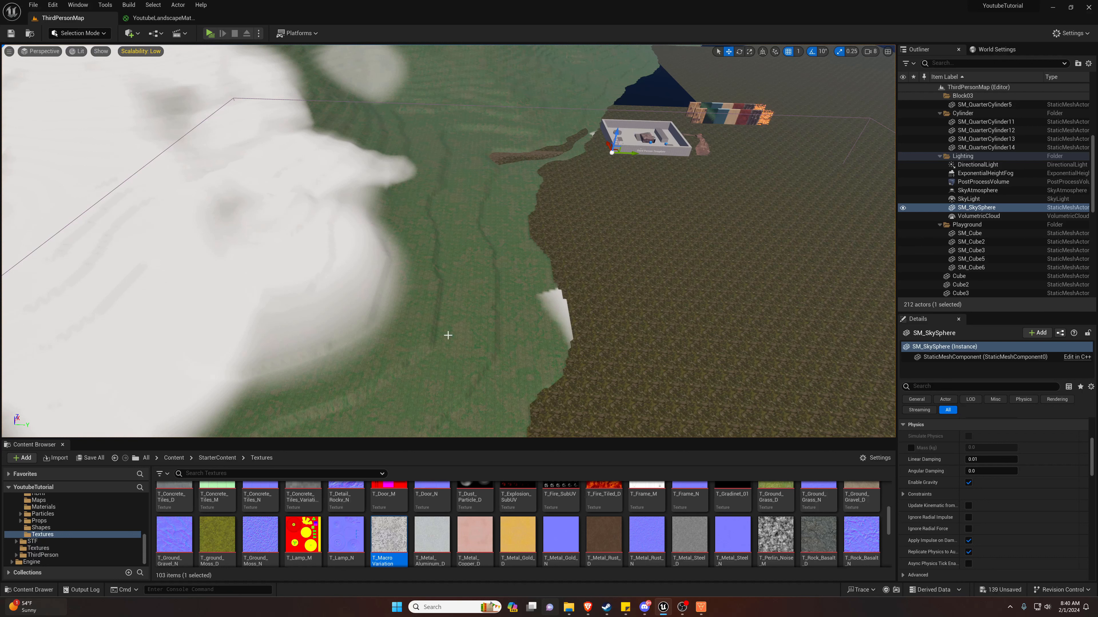
right_drag(448, 336, 563, 338)
key(d)
key(s)
key(d)
key(d)
key(a)
key(a)
key(d)
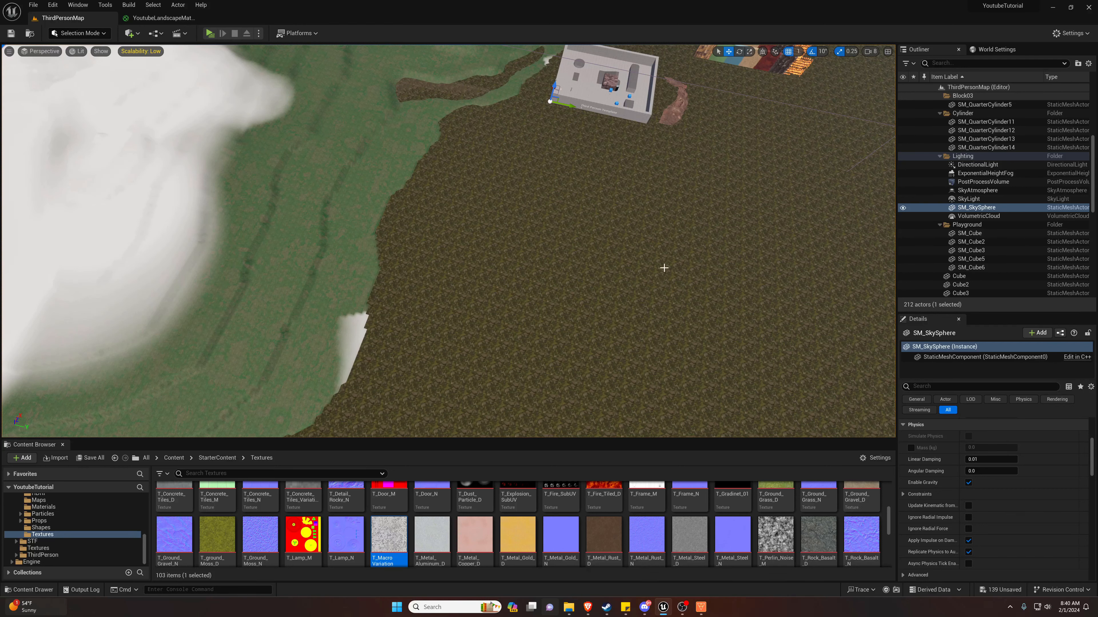
right_drag(692, 260, 778, 251)
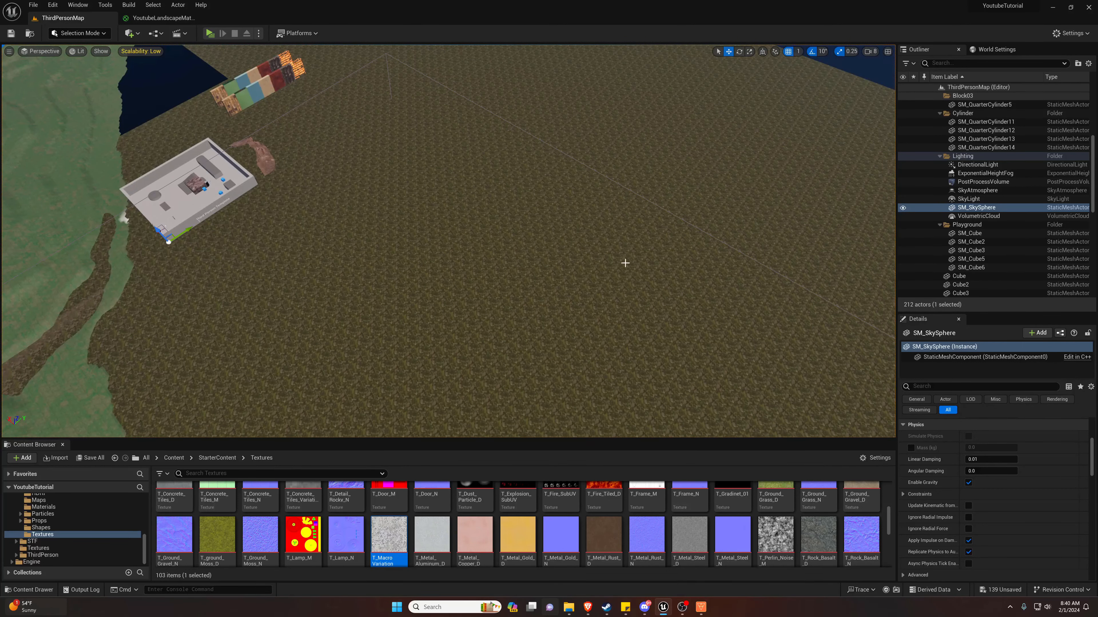
right_drag(589, 235, 474, 168)
key(w)
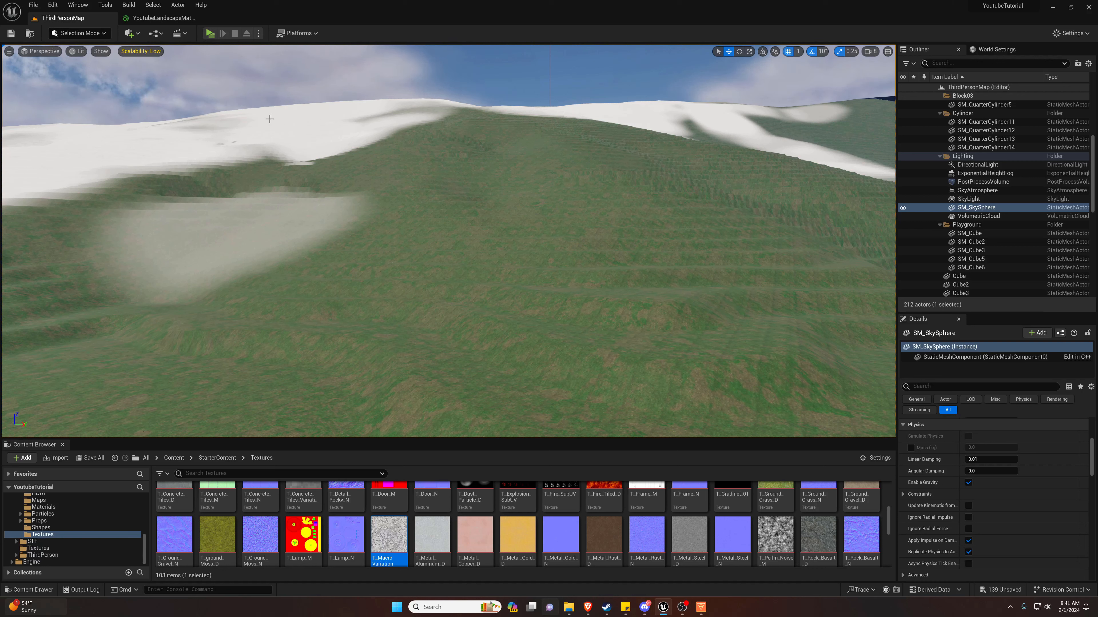
- Set the second grass chain's tint constant to orange (R 1.0, G 0.451897, B 0.051009) in YoutubeLandscapeMaterial and apply the change
click(163, 18)
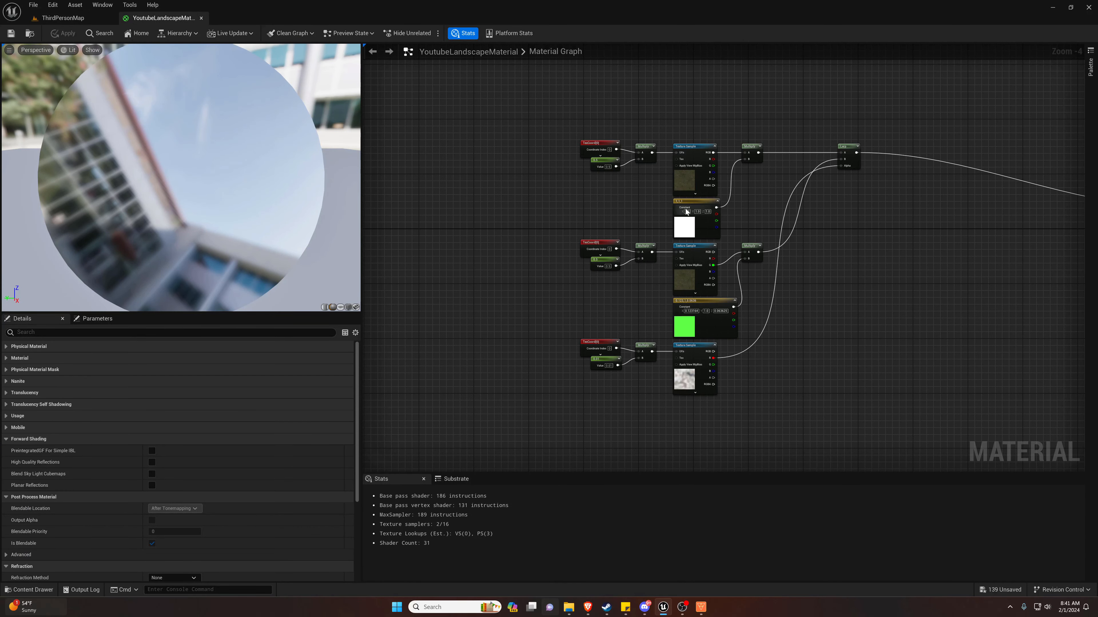
click(691, 225)
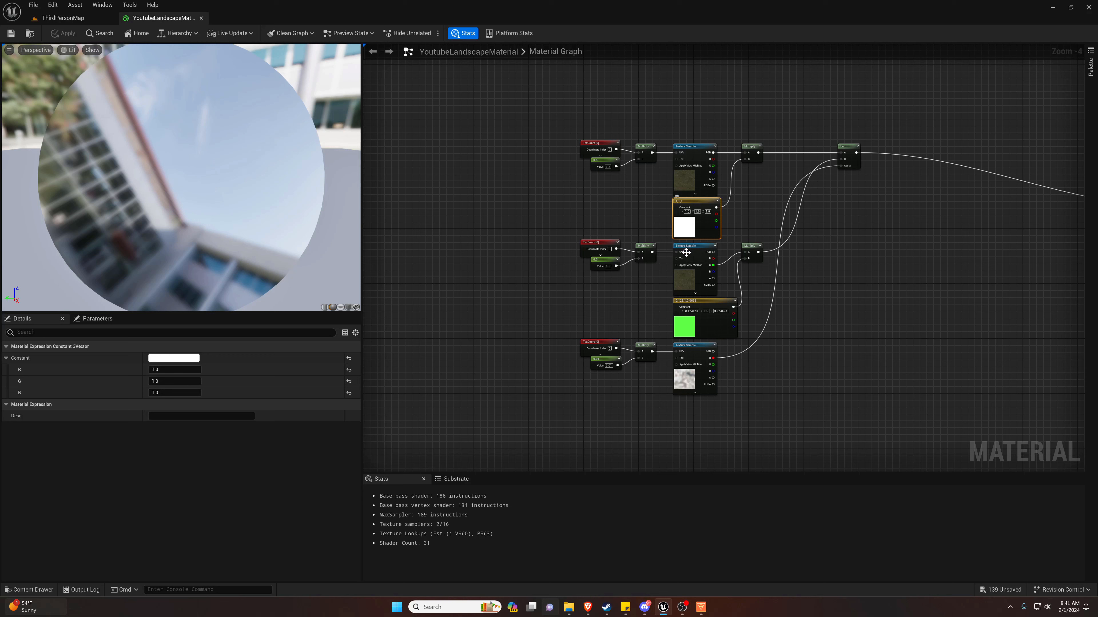
click(688, 330)
click(184, 359)
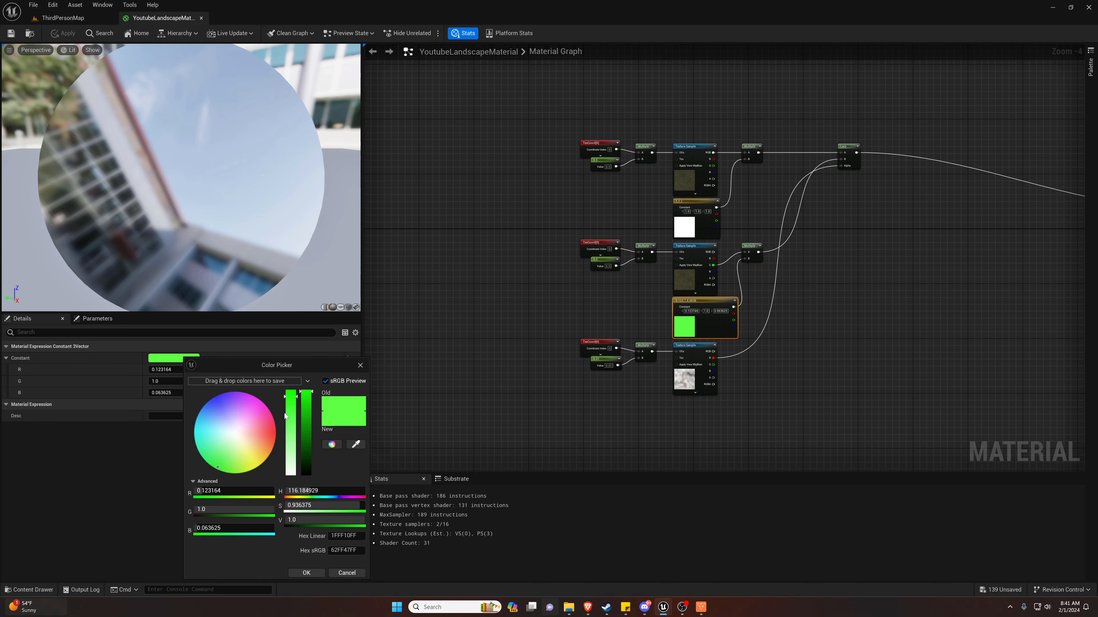
mouse_move(251, 446)
mouse_down()
mouse_move(265, 439)
mouse_move(271, 452)
mouse_up()
click(306, 572)
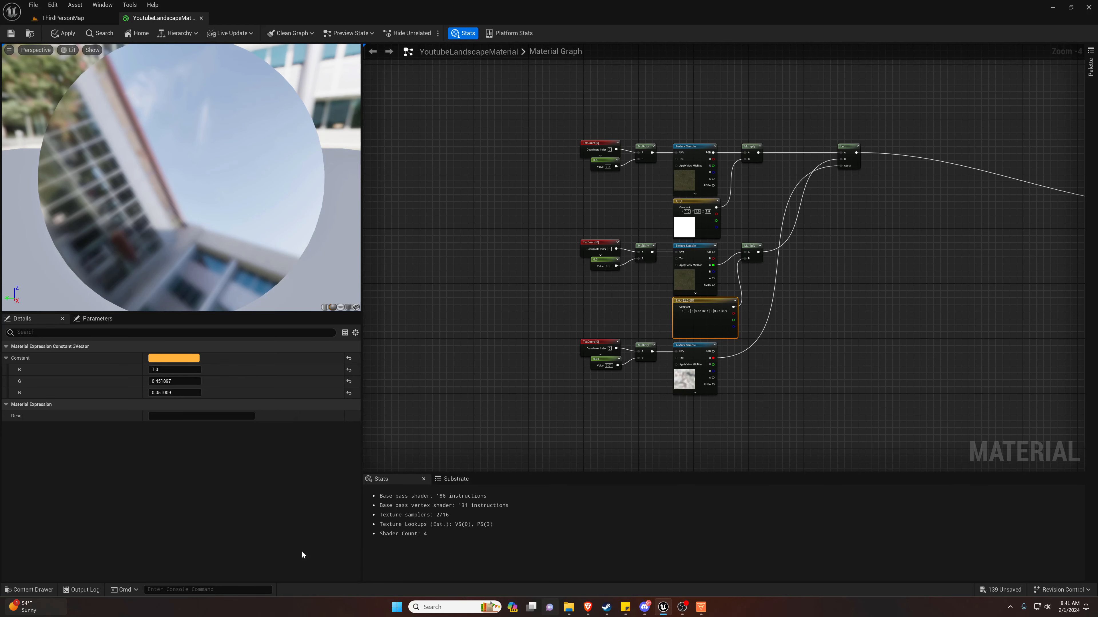
click(65, 33)
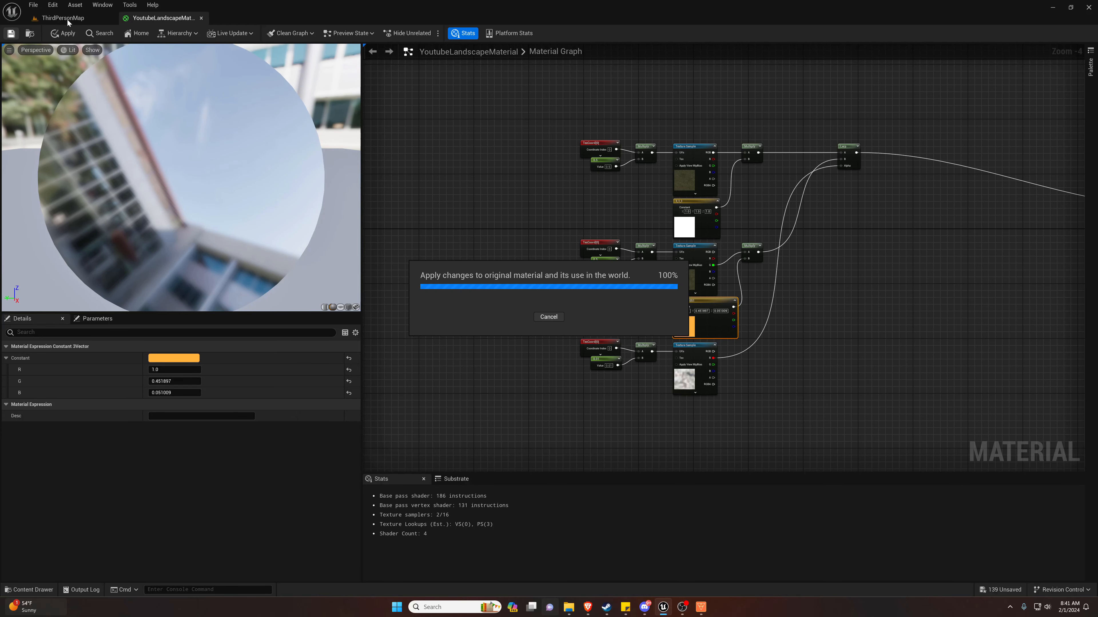
- Examine the orange-tinted variation across the hillsides on ThirdPersonMap from several distances and angles
click(68, 18)
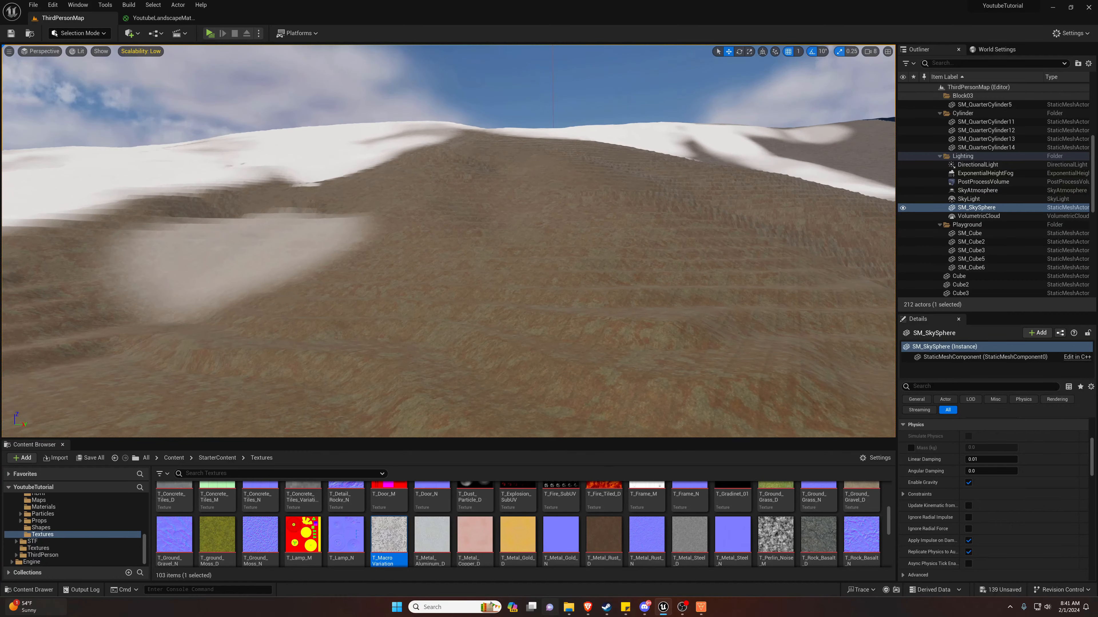
key(w)
key(w)
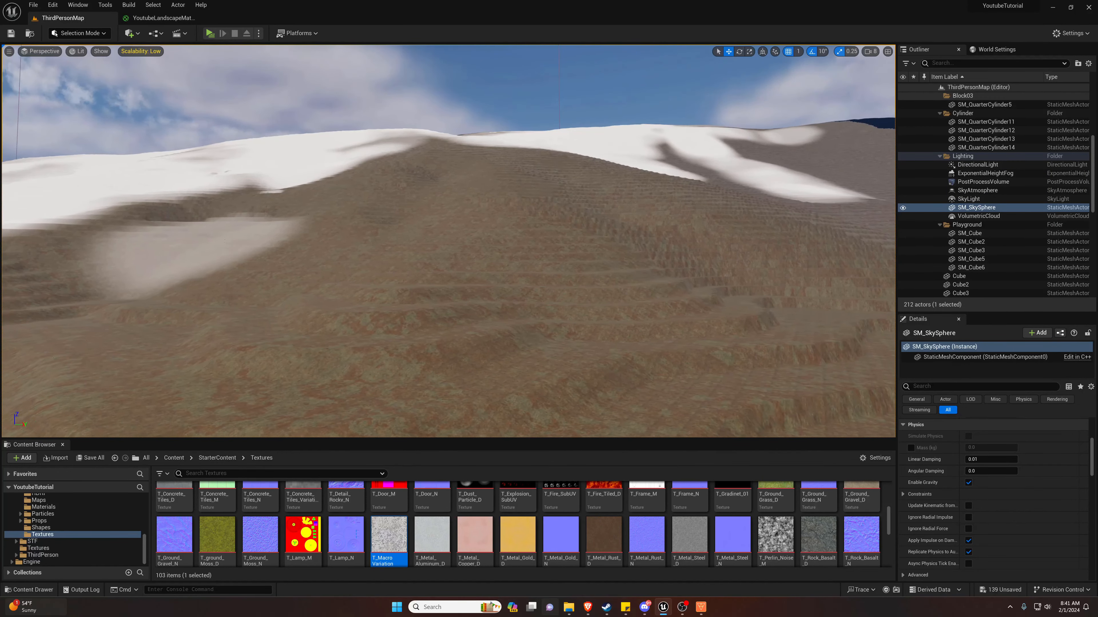
key(s)
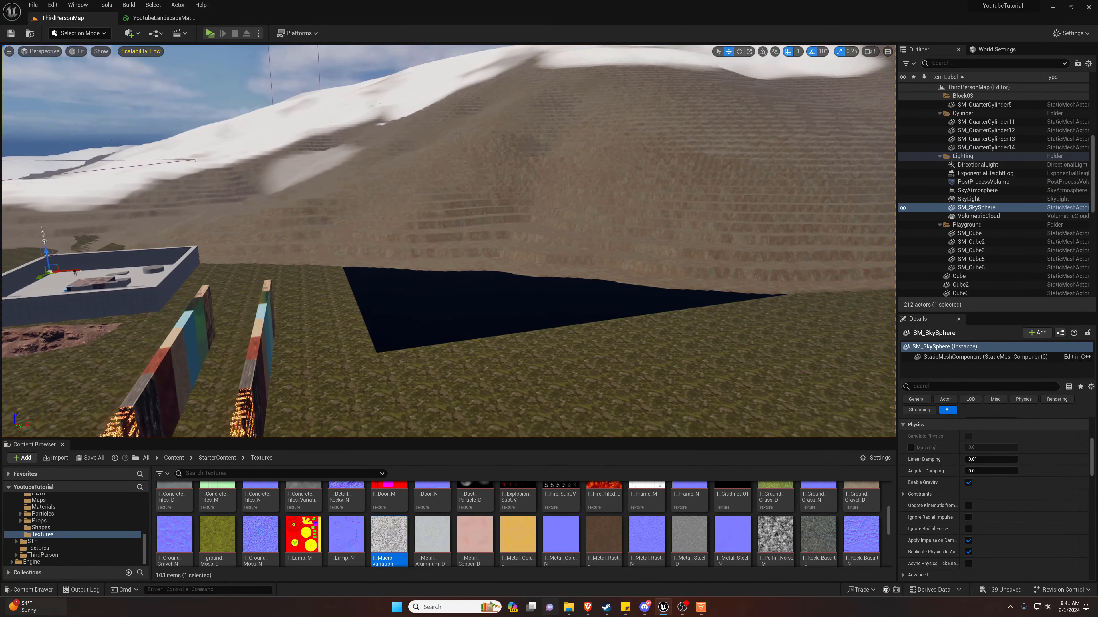
key(w)
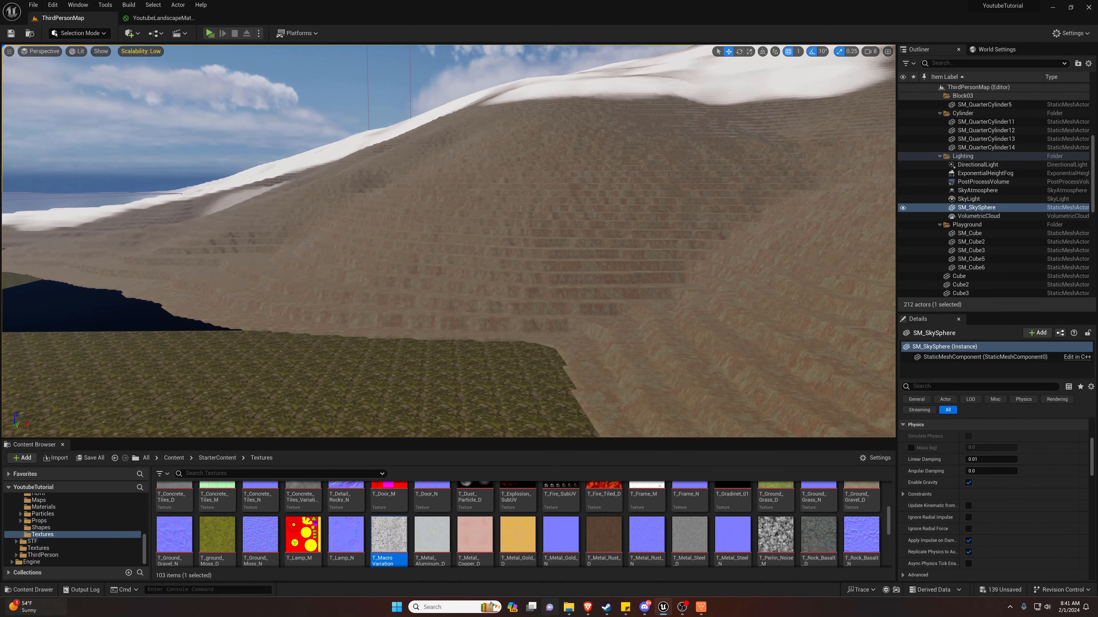
key(w)
key(w)
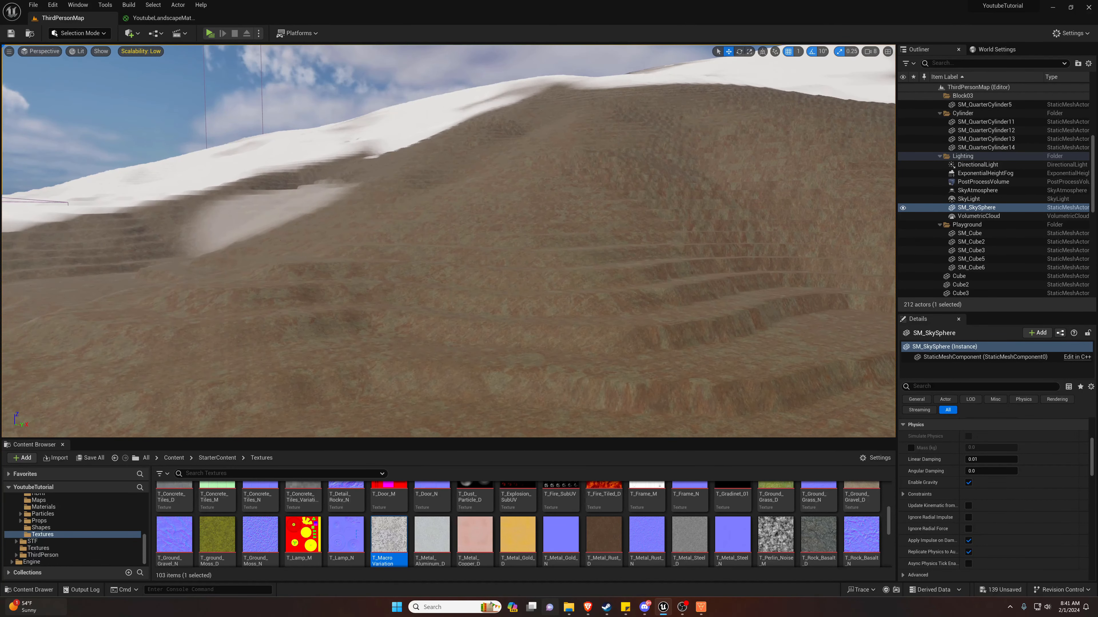
key(a)
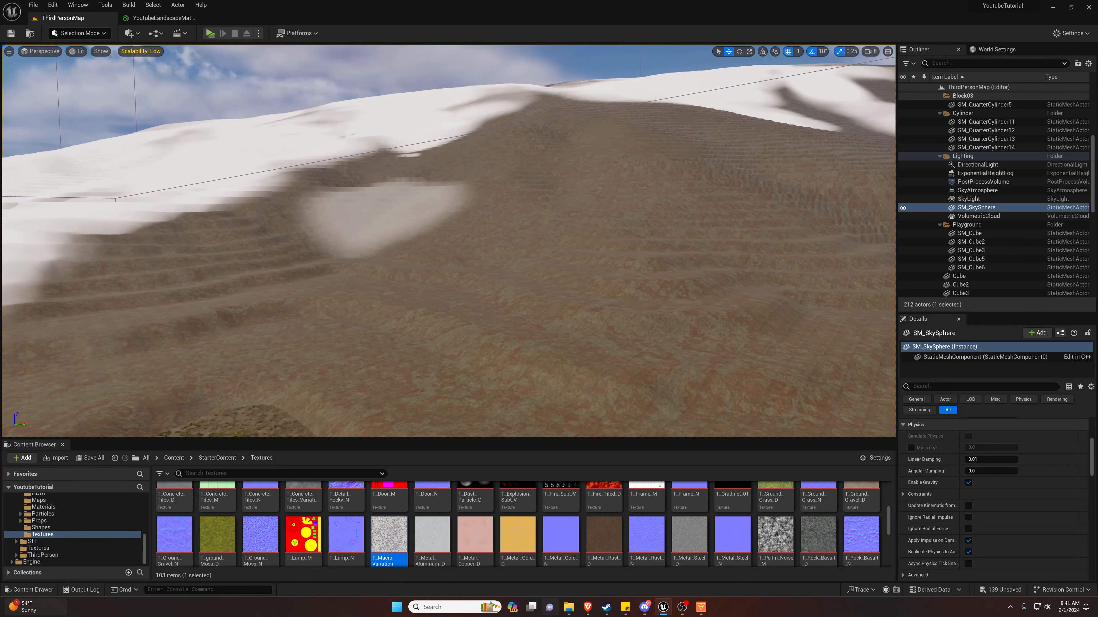
key(a)
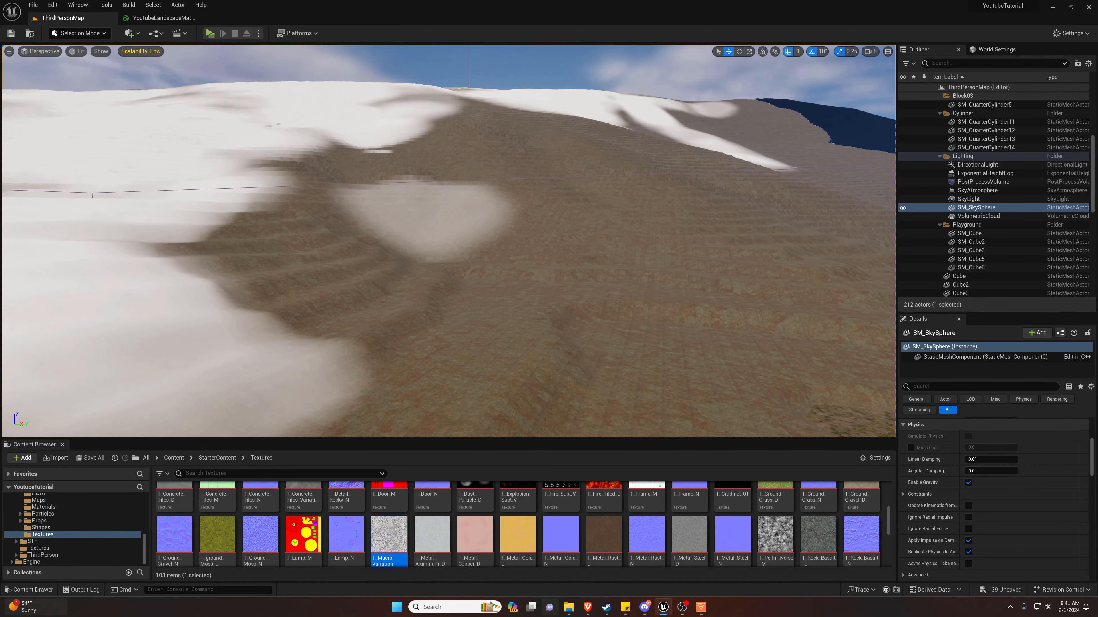
key(s)
key(s)
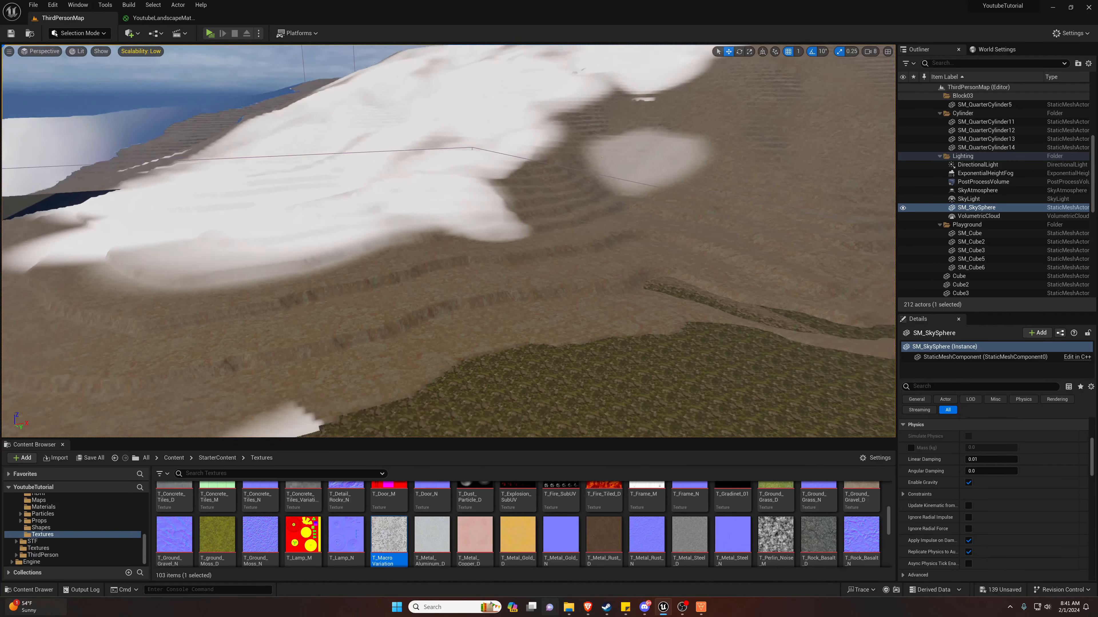
key(a)
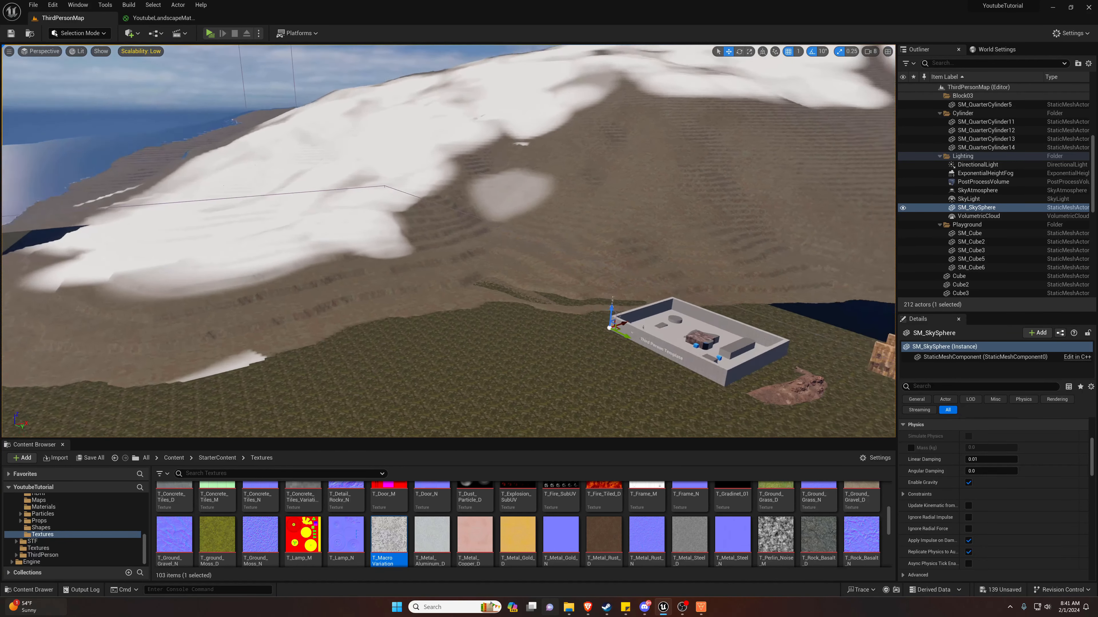